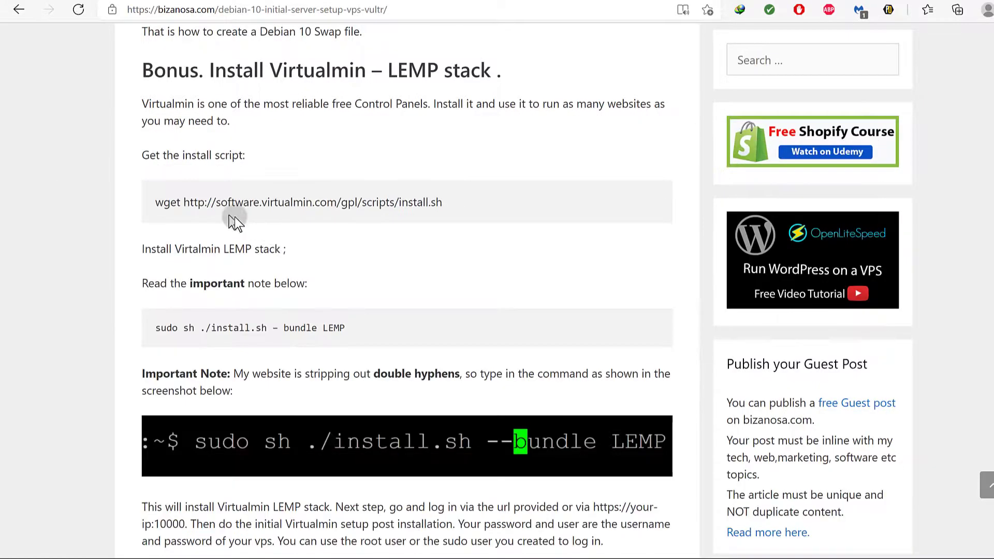
Copy the wget install-script command from the bizanosa.com Virtualmin tutorial.
left_click_drag(157, 202, 449, 203)
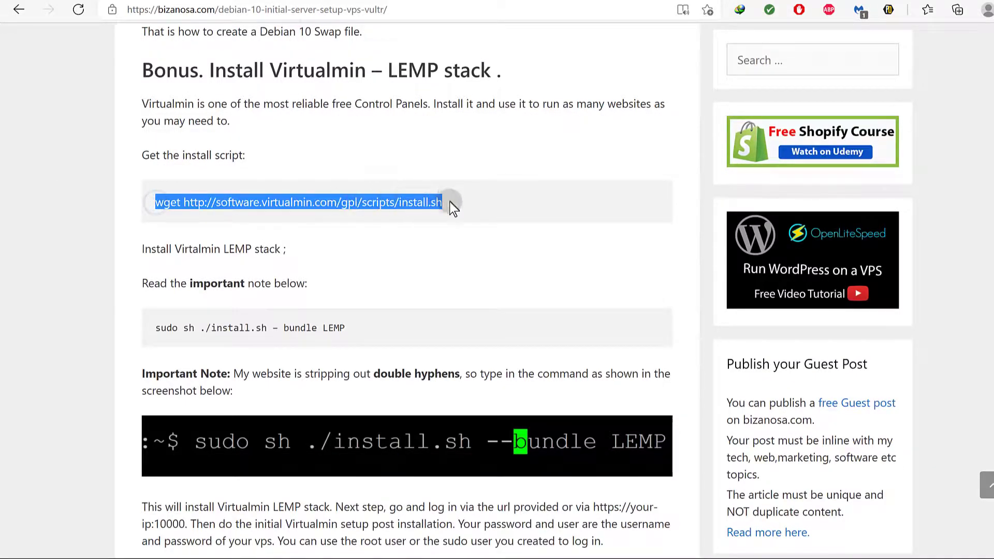
right_click(410, 197)
left_click(456, 215)
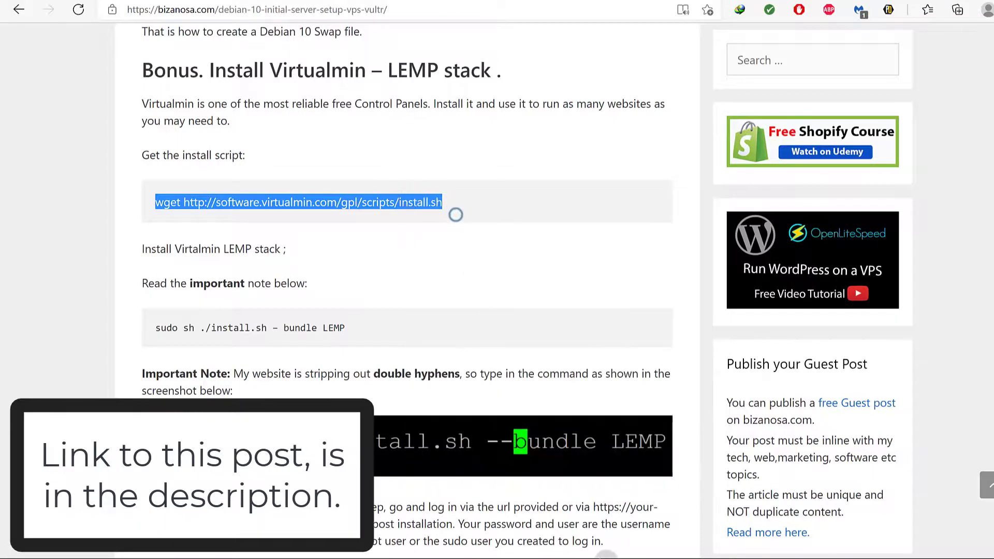
key("super")
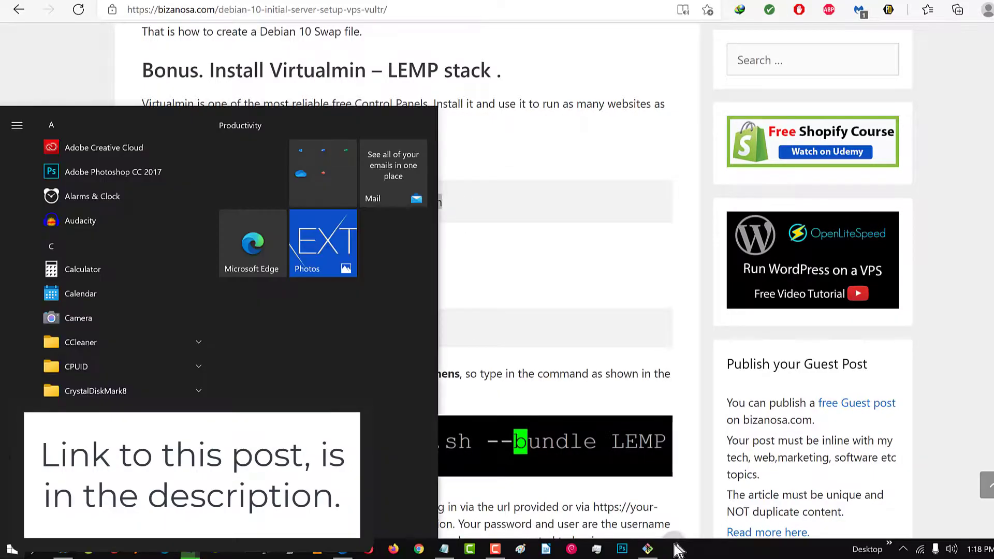
Paste and run the wget command in a maximized KiTTY terminal to download install.sh.
left_click(650, 548)
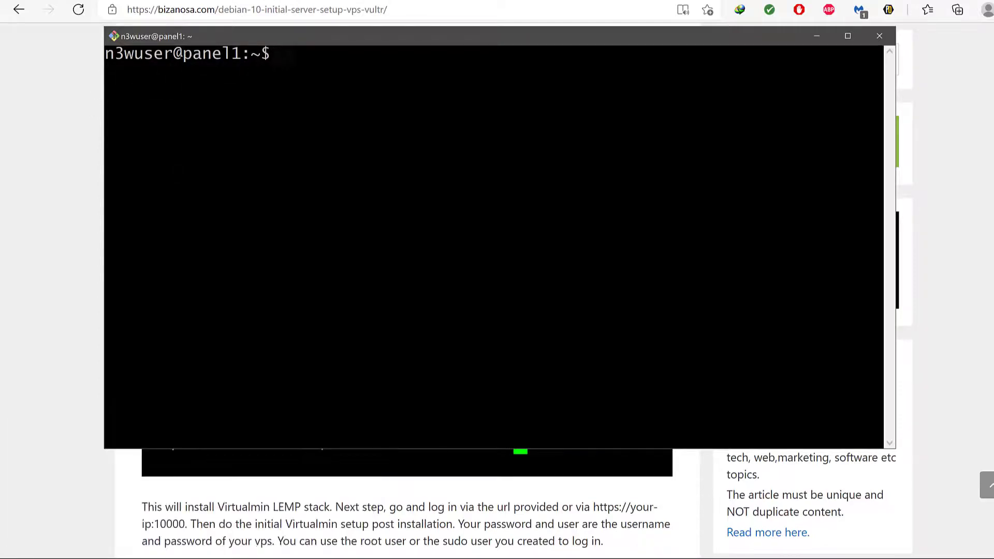
right_click(284, 56)
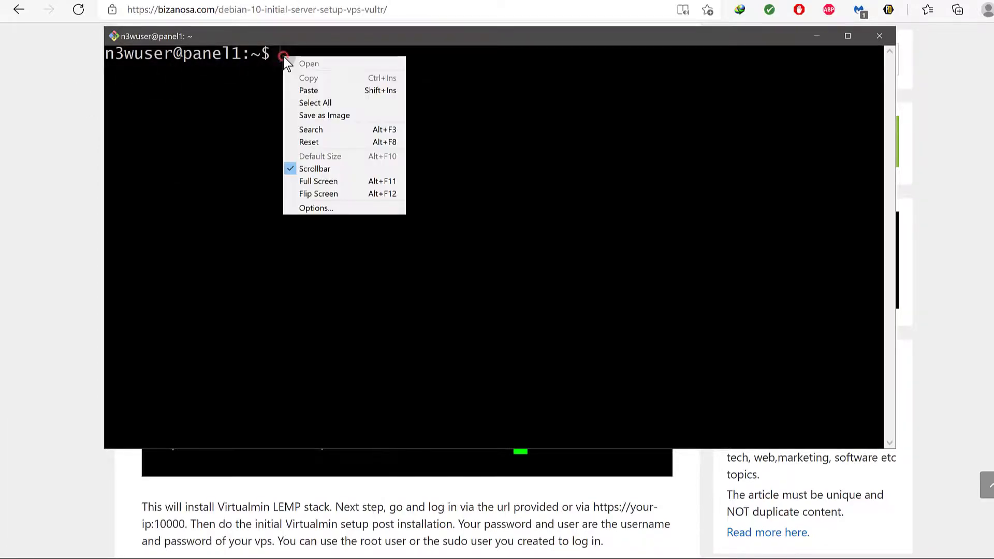
left_click(854, 36)
right_click(181, 11)
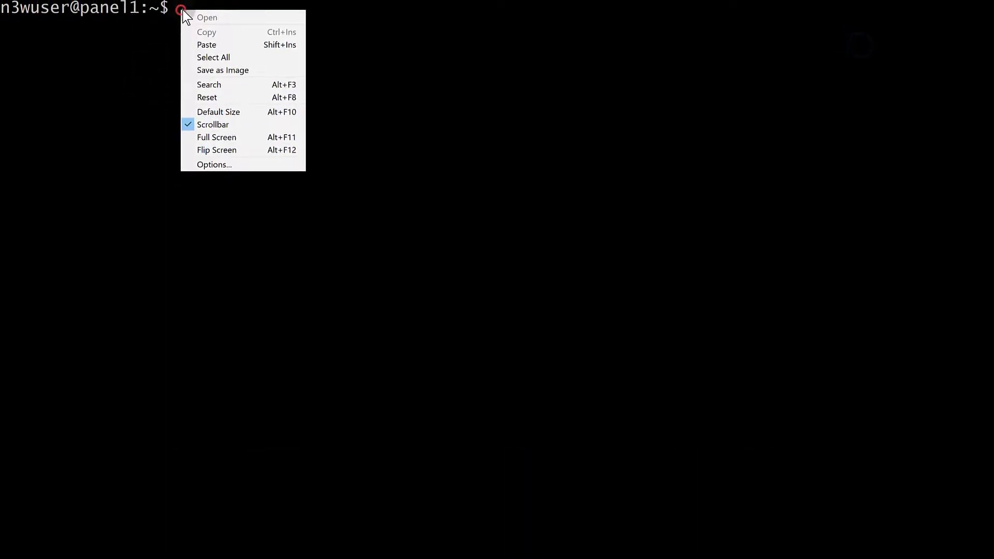
left_click(224, 48)
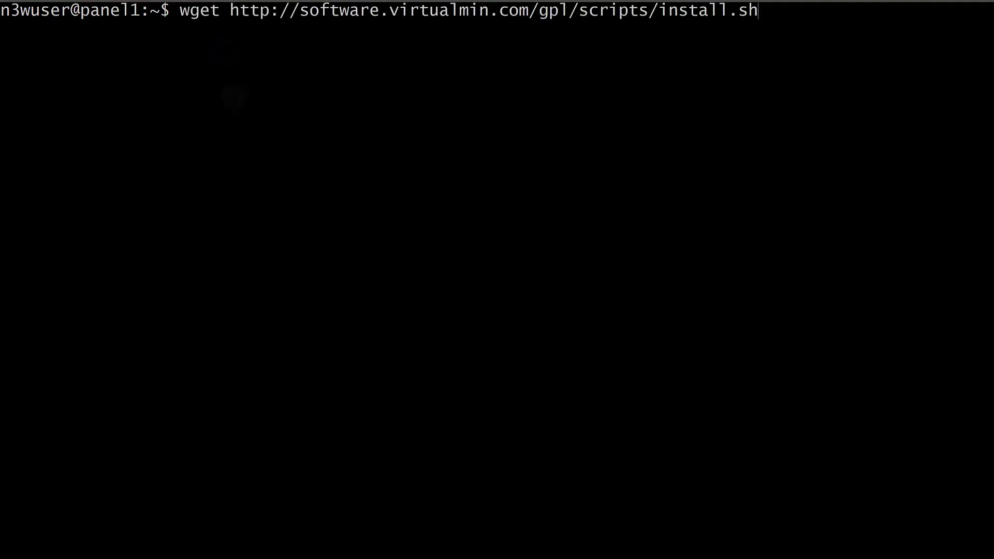
key("Return")
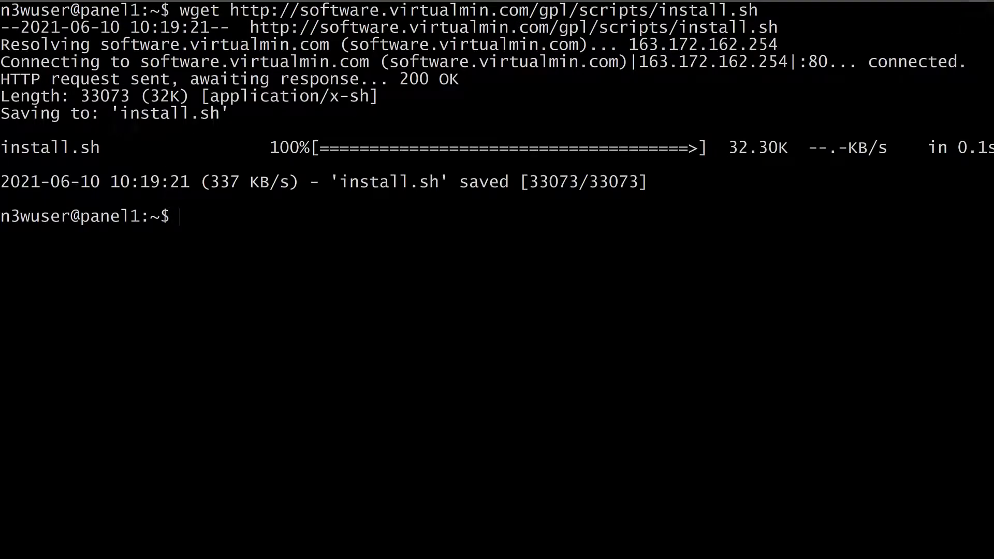
key("alt+Tab")
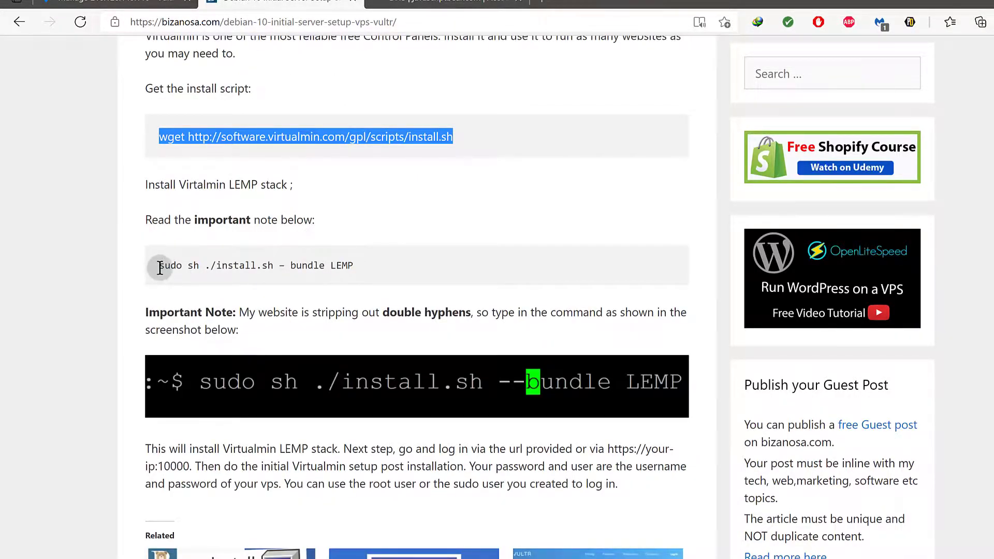
Copy the full 'sudo sh ./install.sh --bundle LEMP' line from the tutorial.
left_click_drag(160, 267, 254, 261)
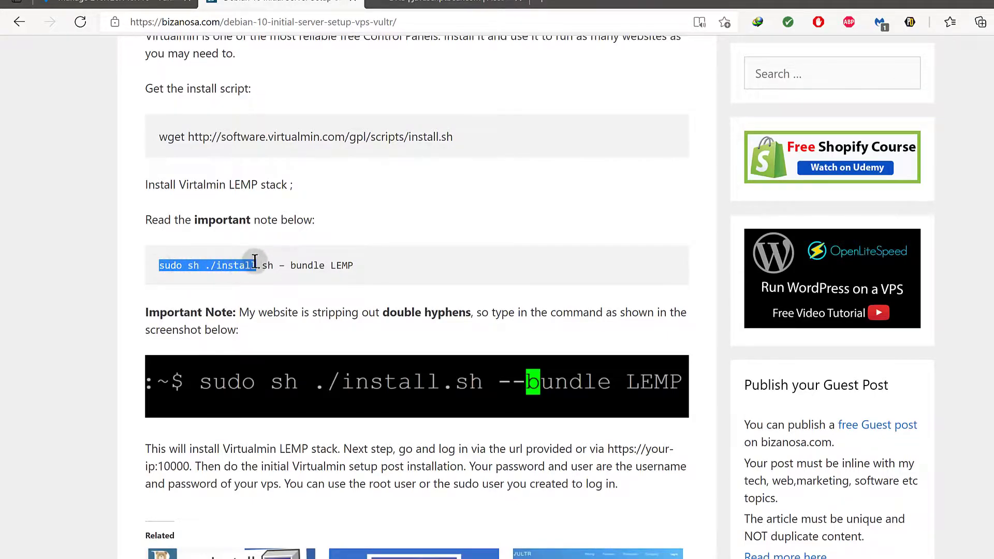
left_click(258, 284)
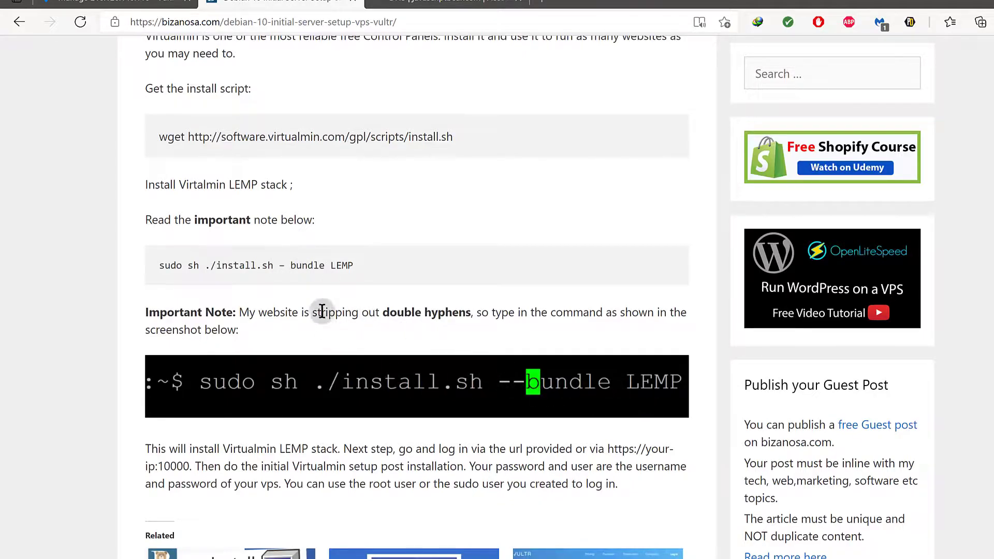
left_click(285, 265)
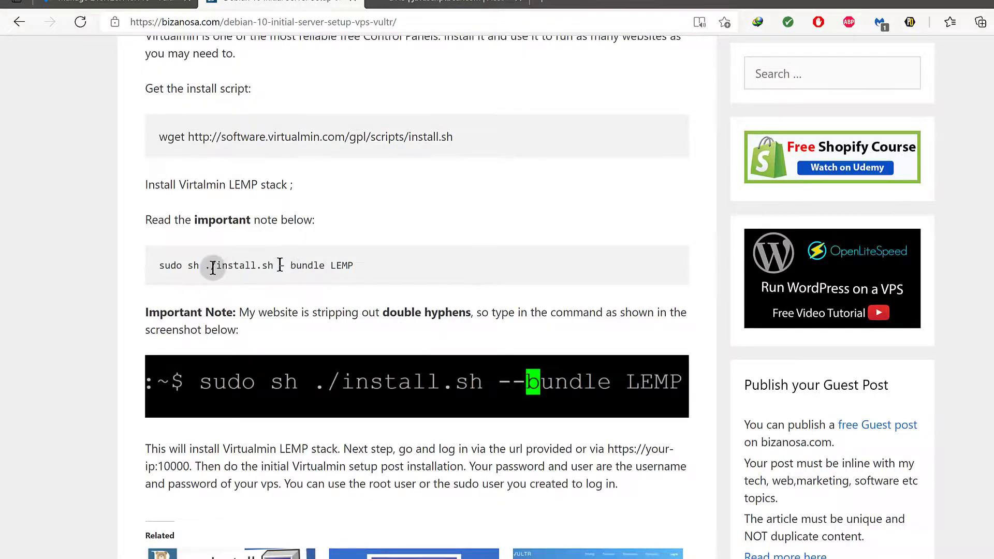
left_click_drag(160, 263, 343, 262)
right_click(343, 263)
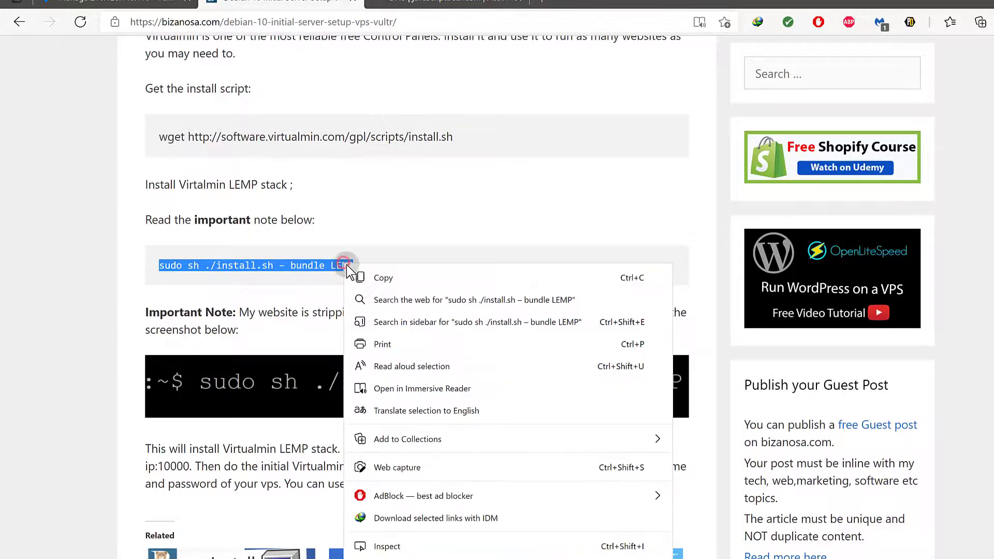
left_click(366, 275)
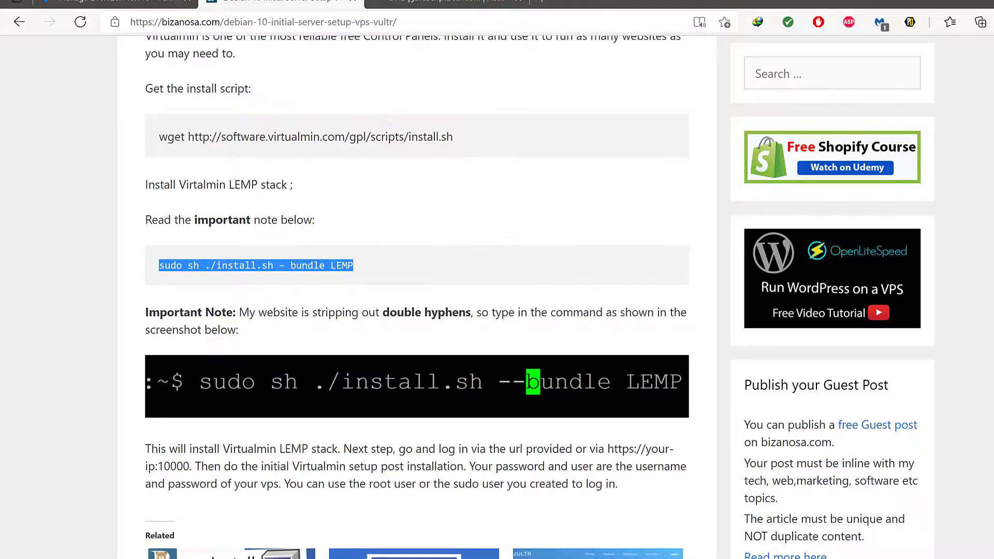
key("super")
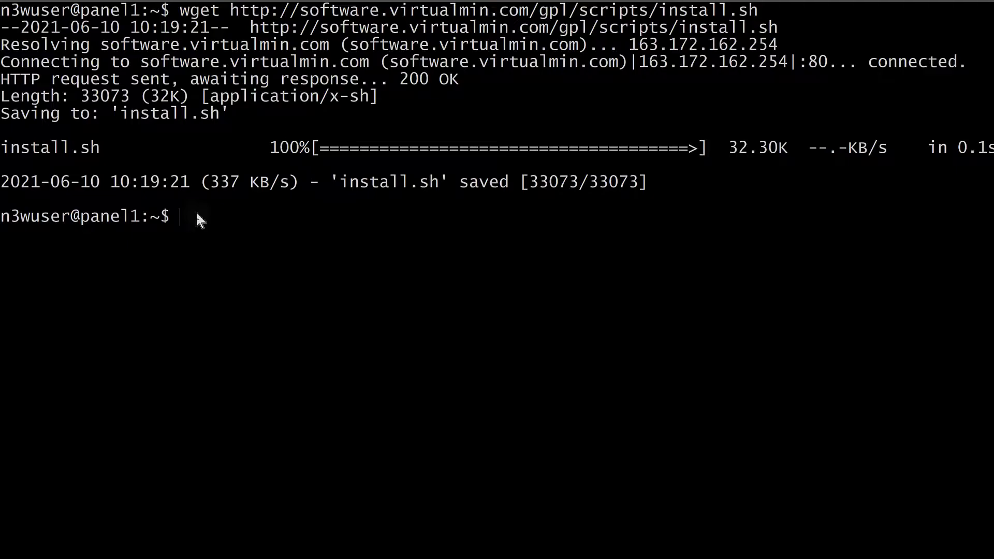
Paste the install command, fix the dash before bundle, run it, and recall it for correction.
right_click(197, 213)
left_click(242, 236)
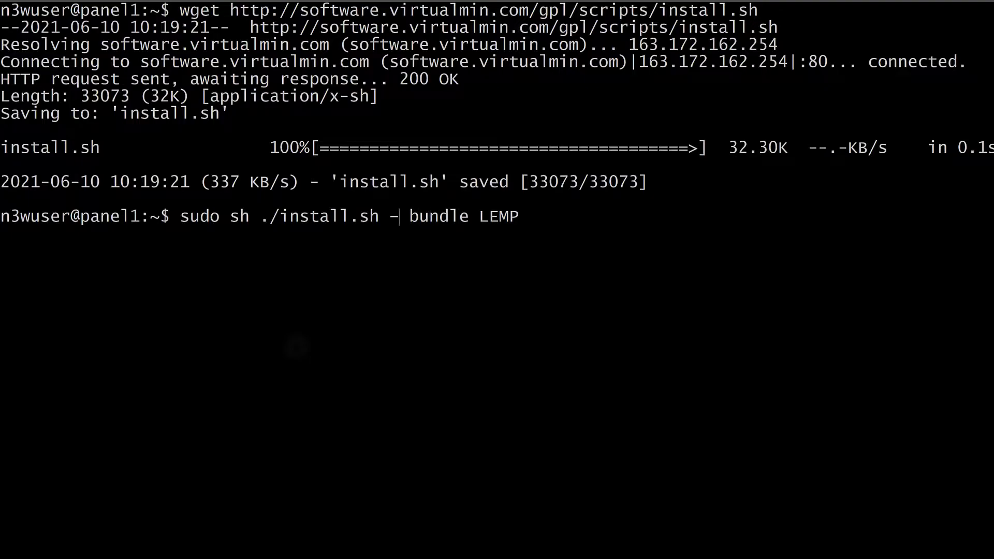
key("BackSpace")
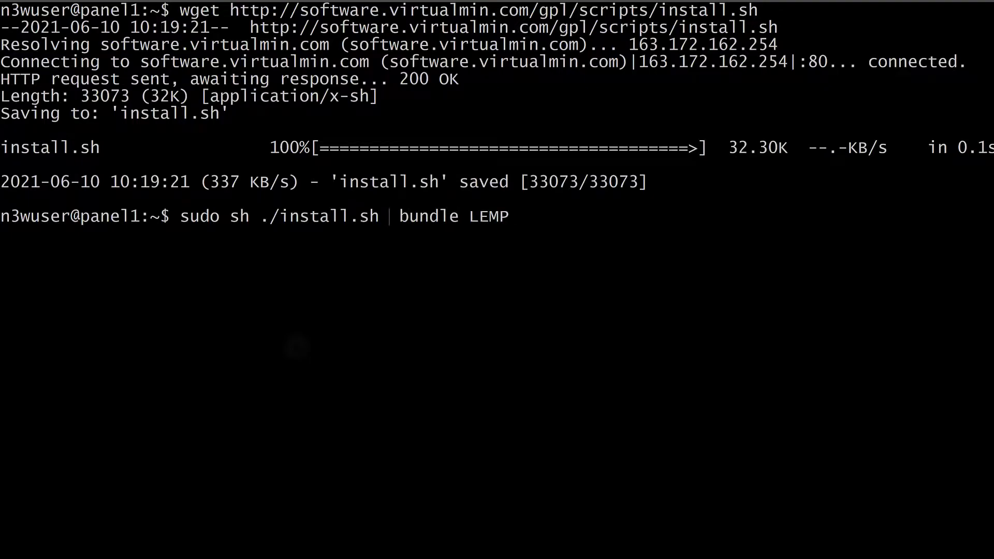
key("Delete")
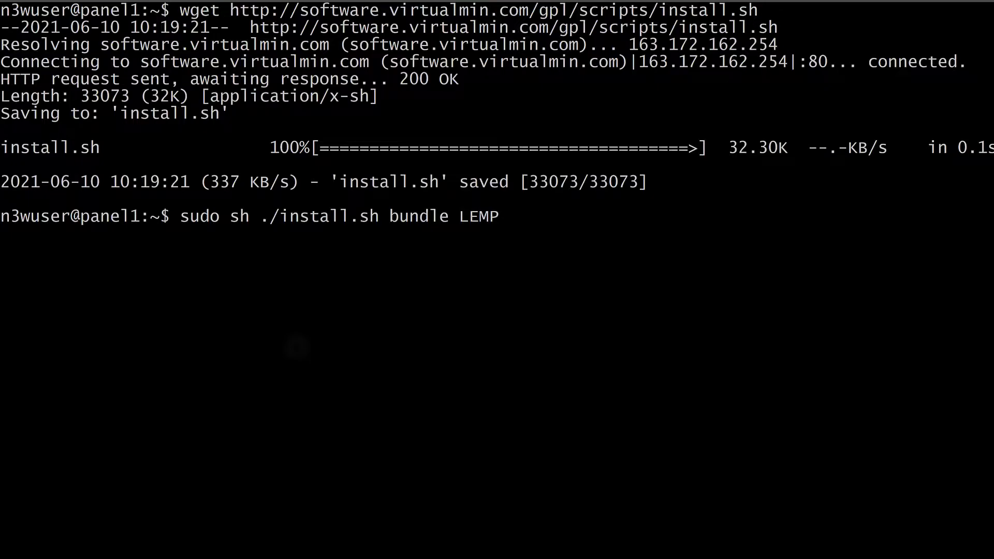
type("--")
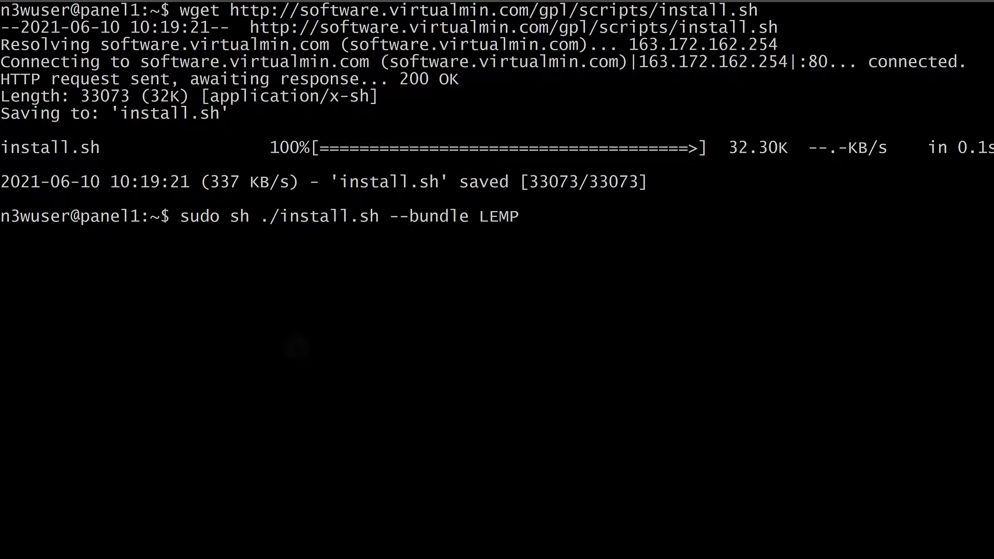
key("Return")
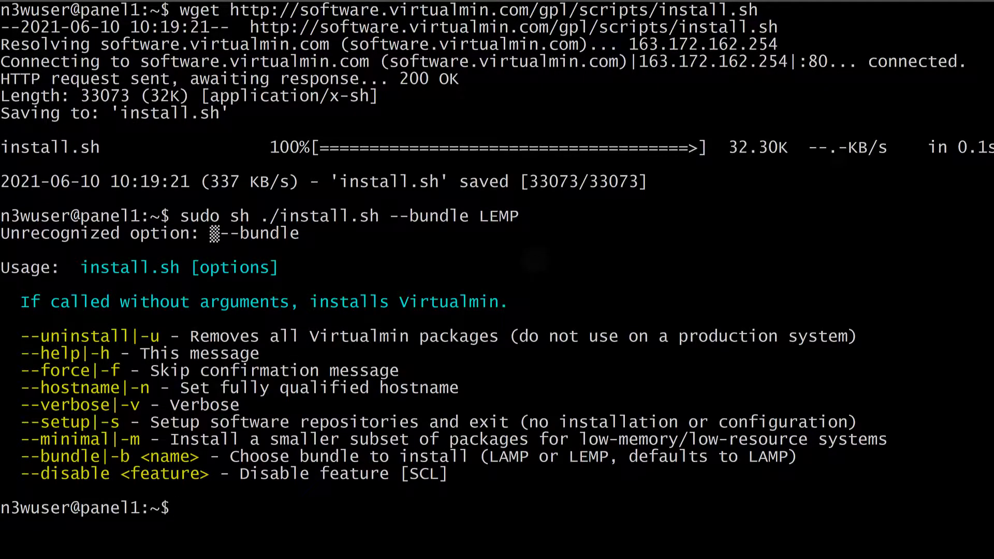
key("Up")
key("Left")
key("Left")
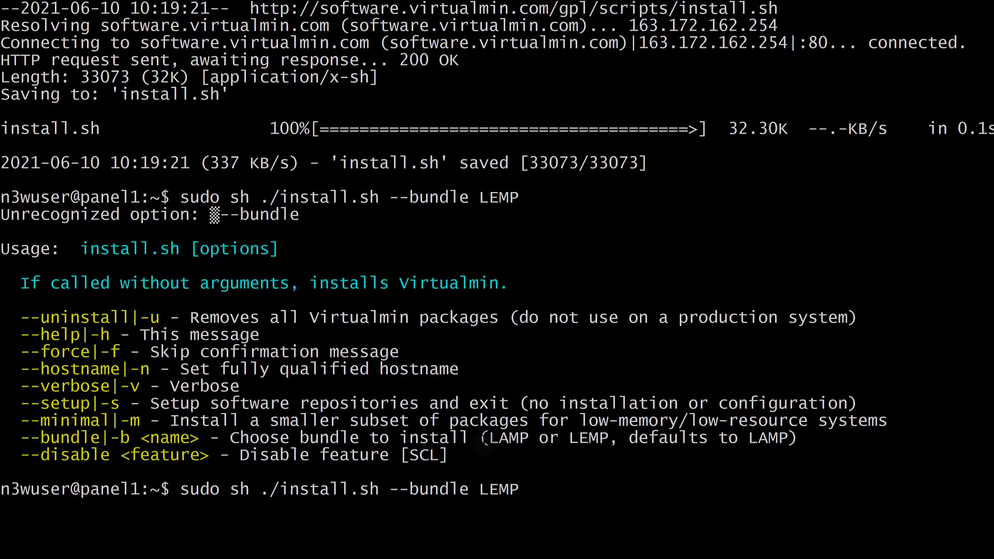
Run 'sudo sh ./install.sh --bundle LEMP' and confirm to start the Virtualmin install.
key("Return")
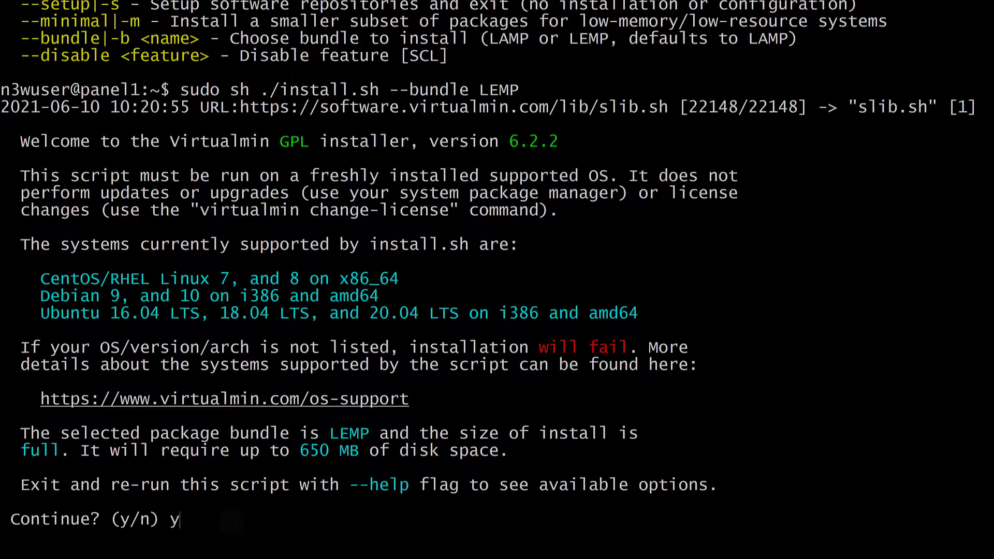
key("Return")
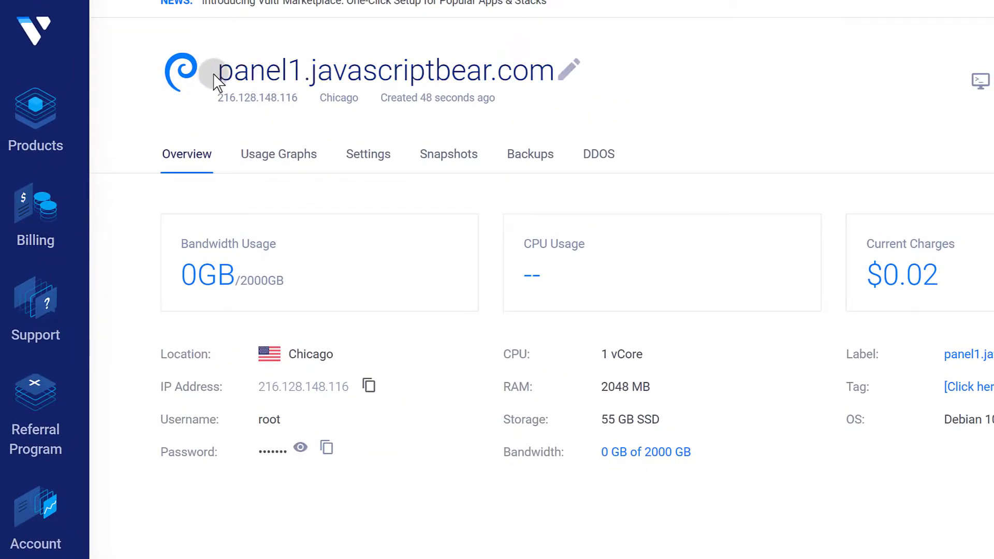
Copy 'panel1' from the Vultr server hostname.
mouse_move(215, 73)
left_mouse_down()
mouse_move(348, 77)
mouse_move(304, 76)
left_mouse_up()
right_click(265, 62)
left_click(298, 78)
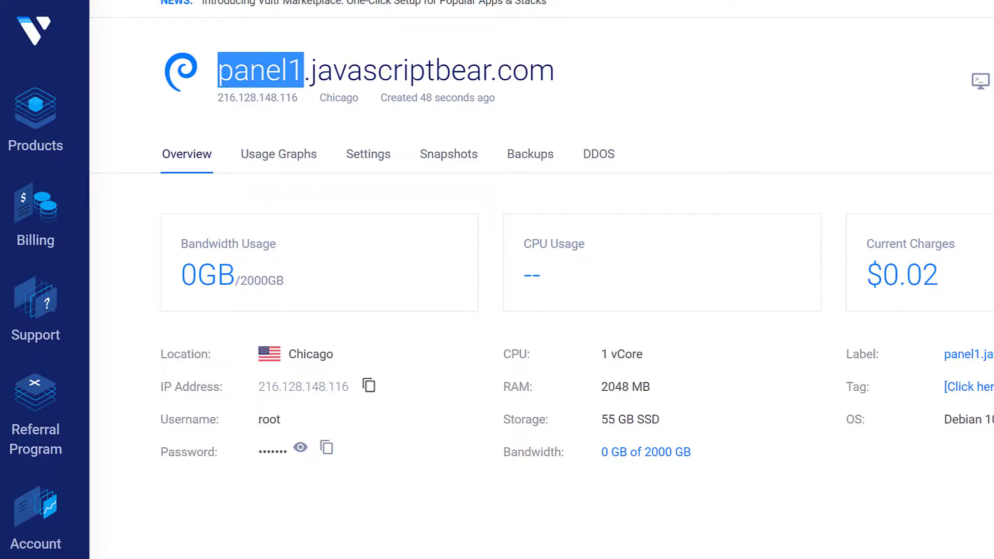
key("ctrl+Tab")
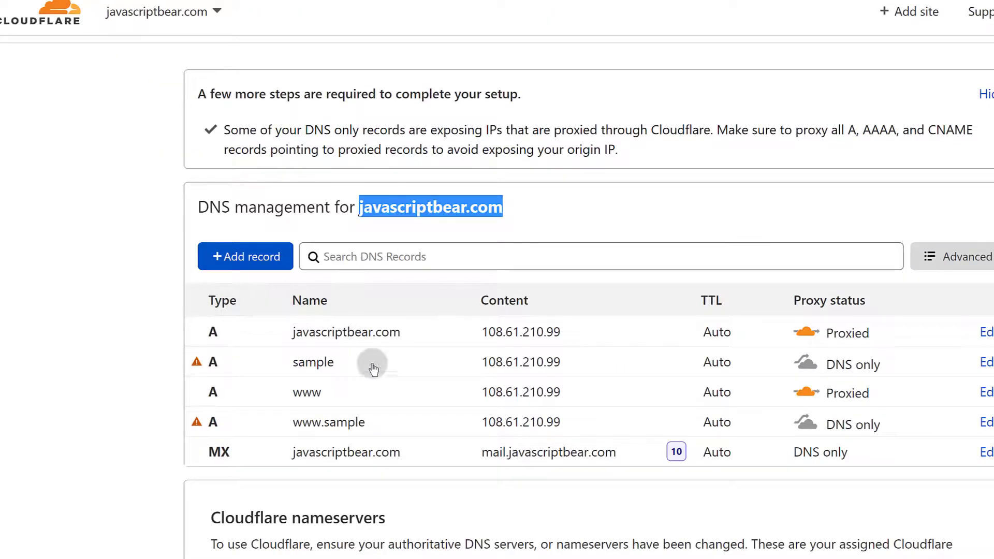
Create A record panel1 → 216.128.148.116 with proxying off, pasting name and IP from Vultr.
left_click(255, 257)
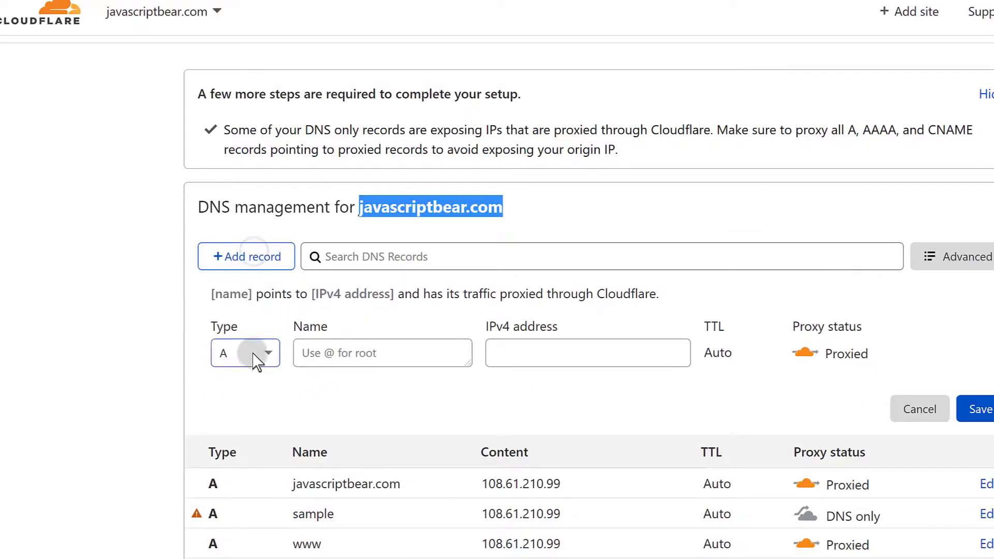
left_click(308, 353)
right_click(310, 353)
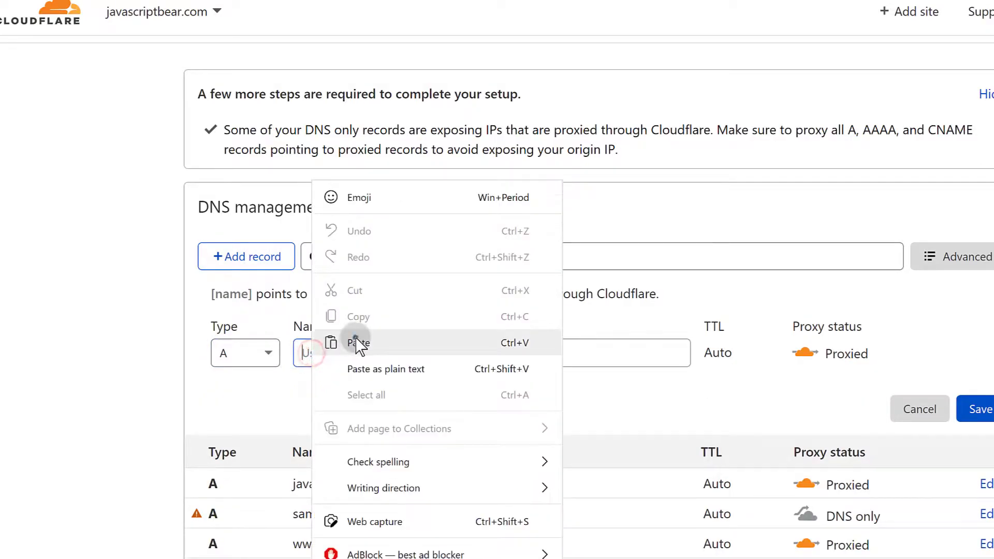
left_click(357, 343)
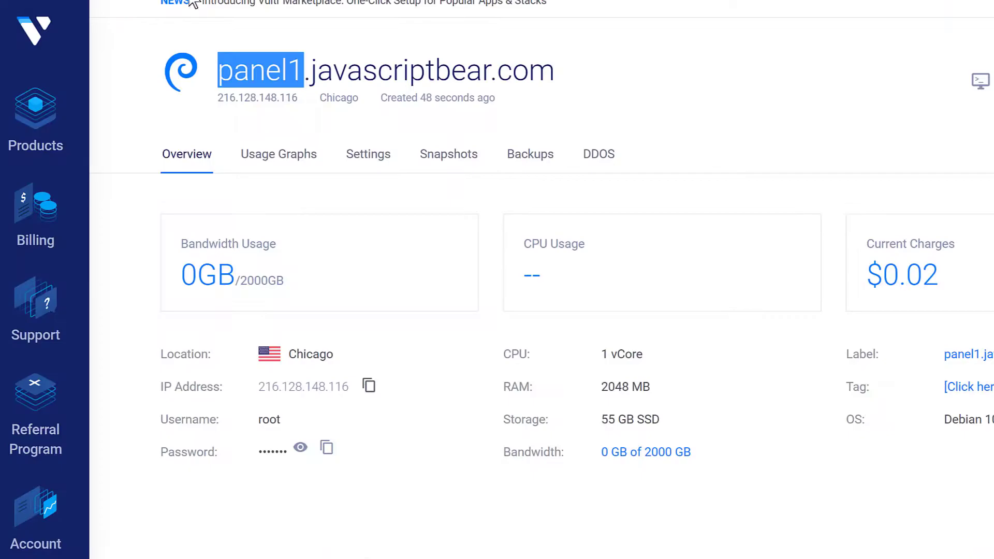
left_click(371, 386)
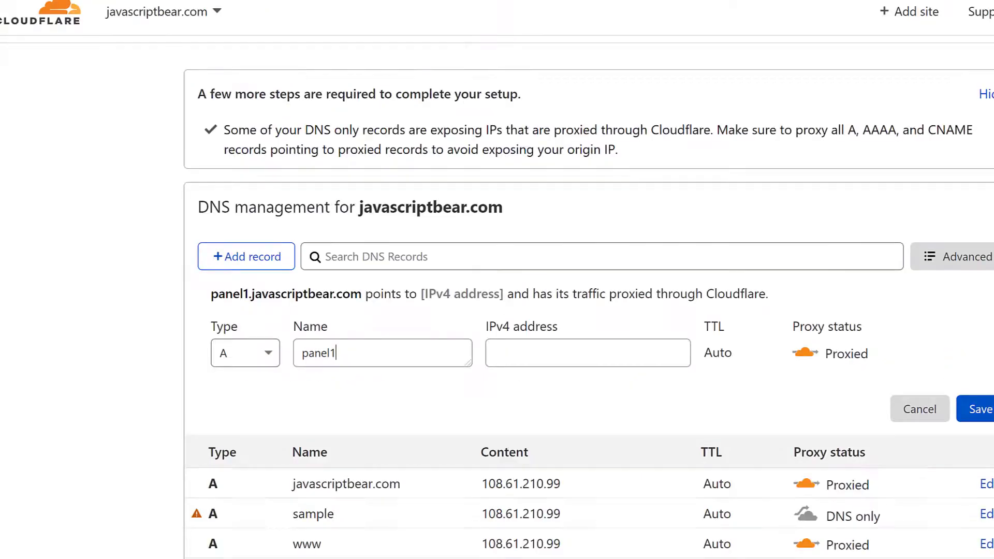
left_click(505, 356)
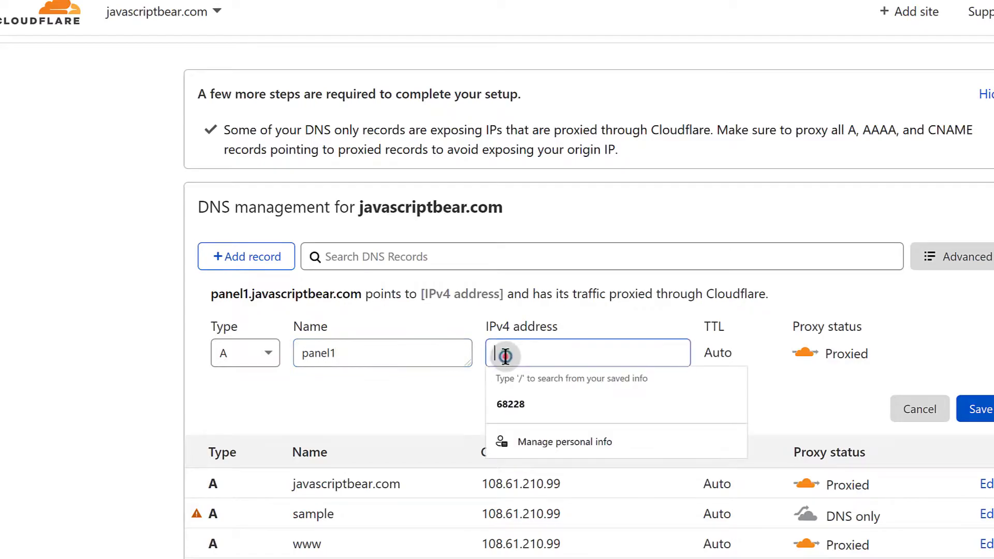
right_click(505, 356)
left_click(558, 334)
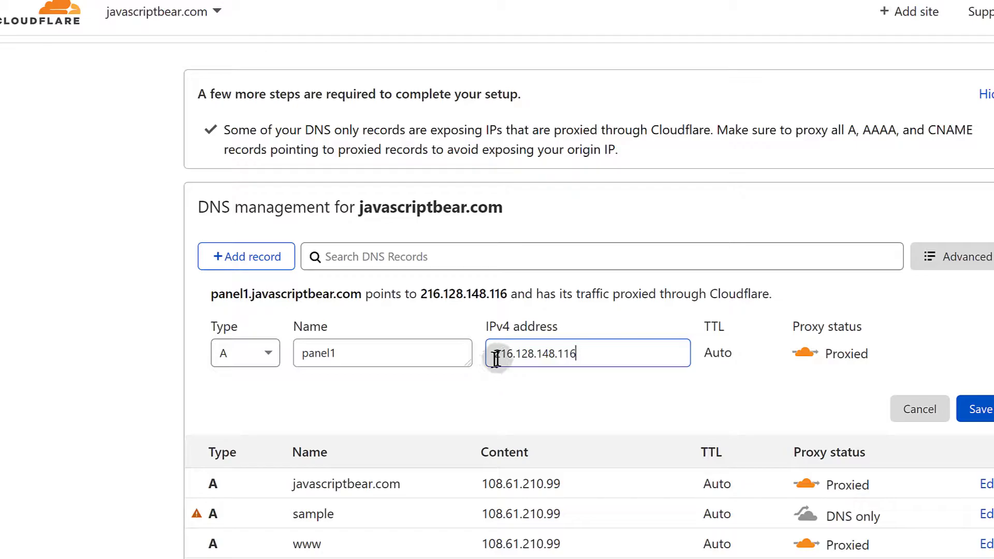
left_click(805, 352)
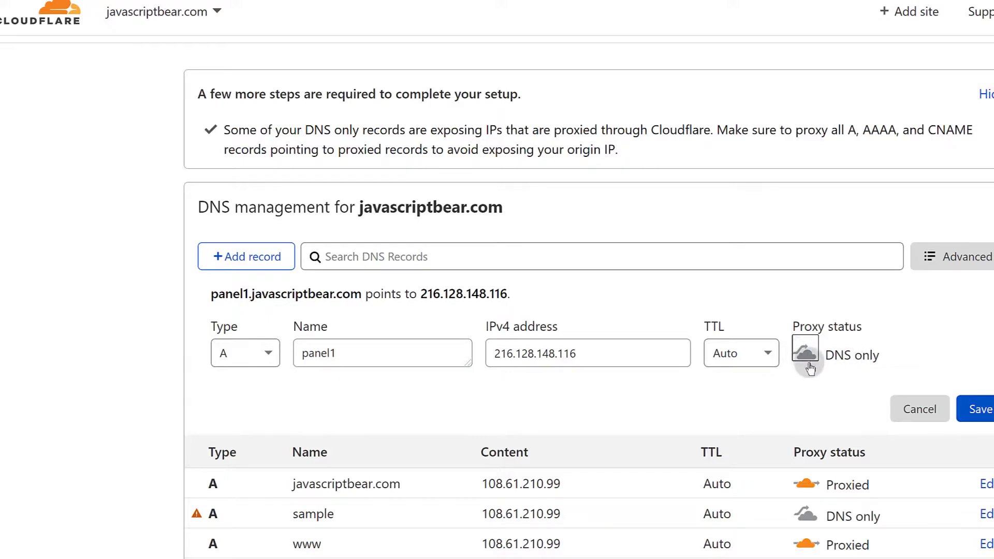
left_click(981, 408)
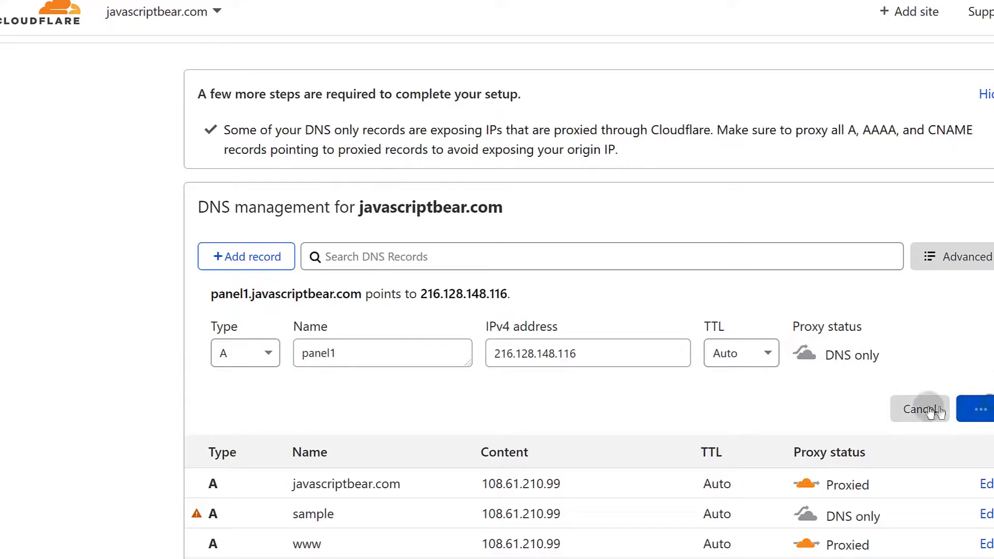
scroll(397, 386, "down", 2)
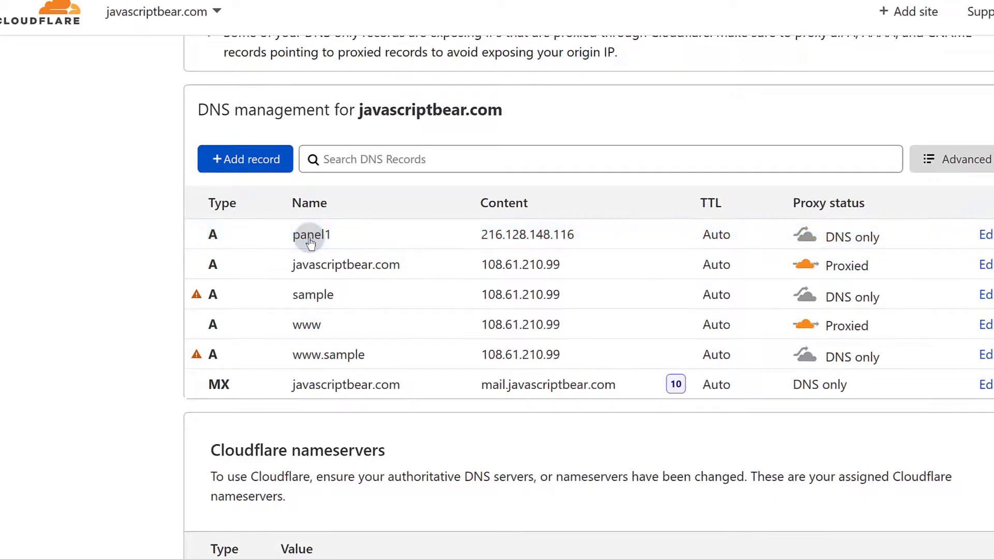
left_click(337, 156)
left_click(266, 158)
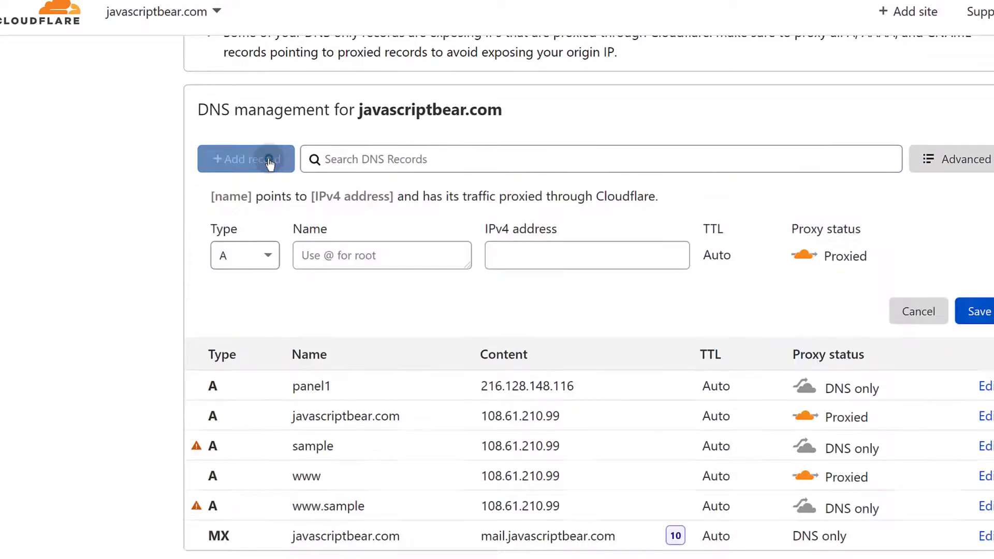
left_click(253, 256)
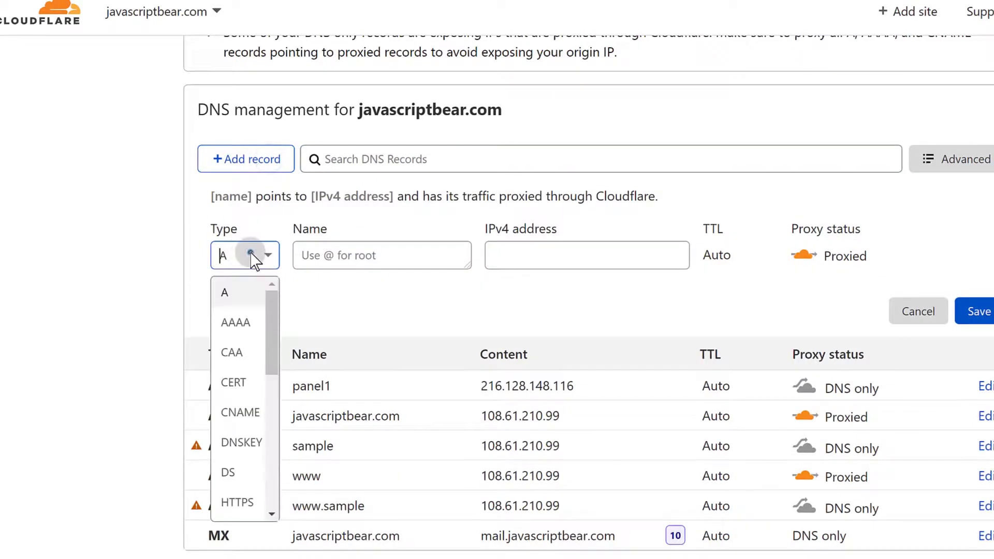
left_click(243, 412)
left_click(338, 253)
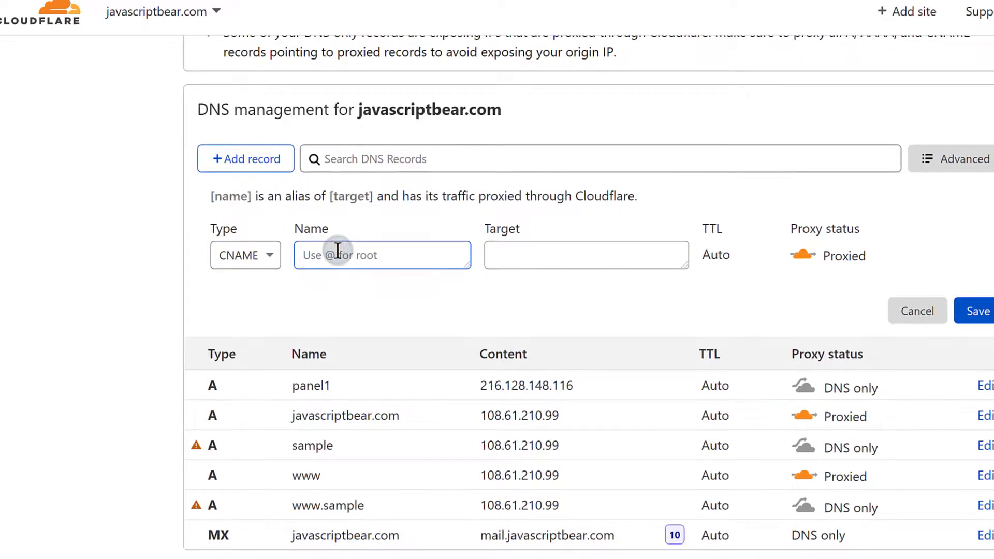
type("www")
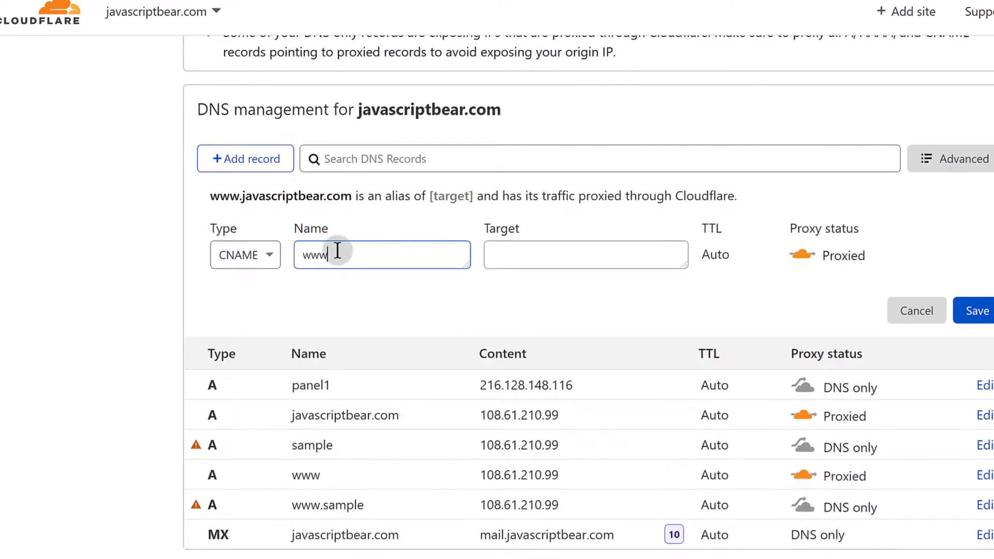
type(".")
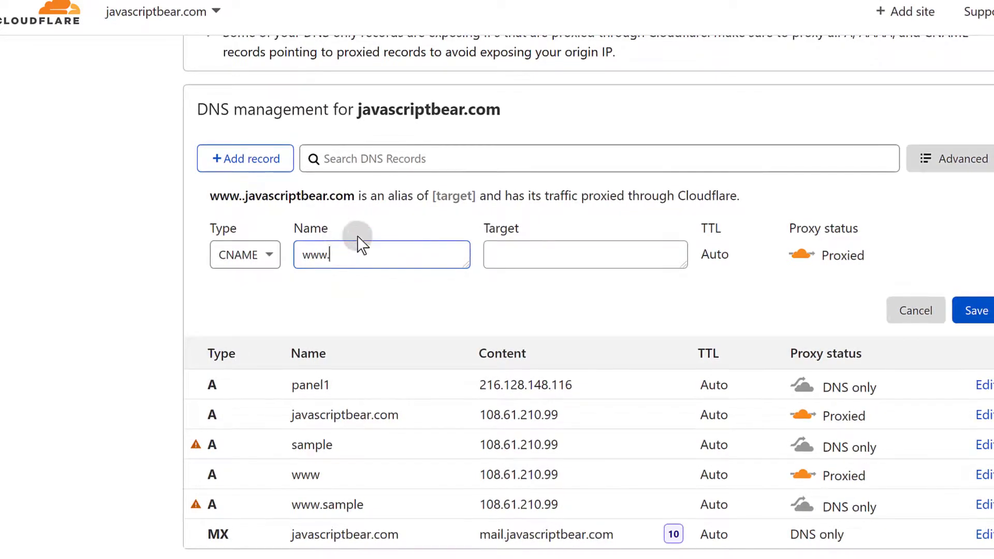
type("pa")
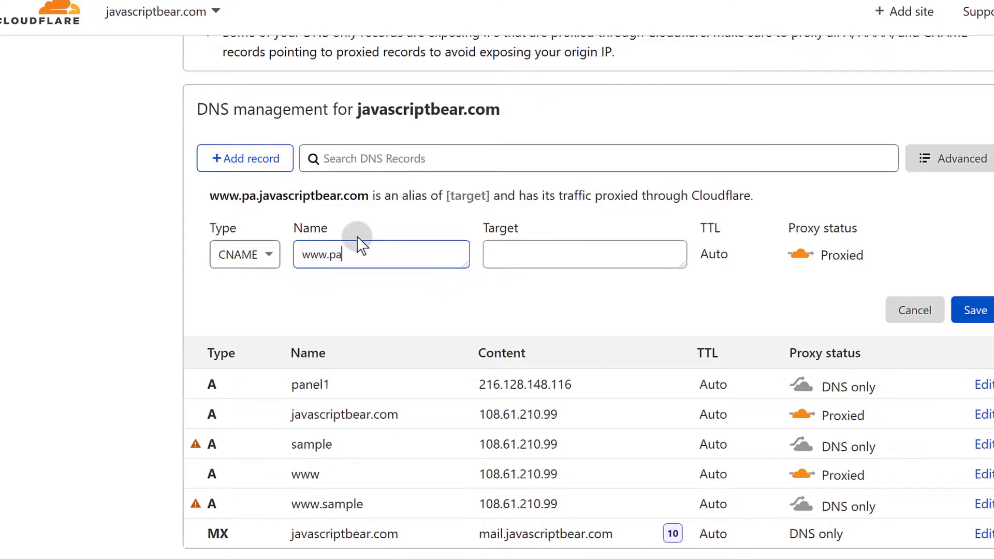
type("nel")
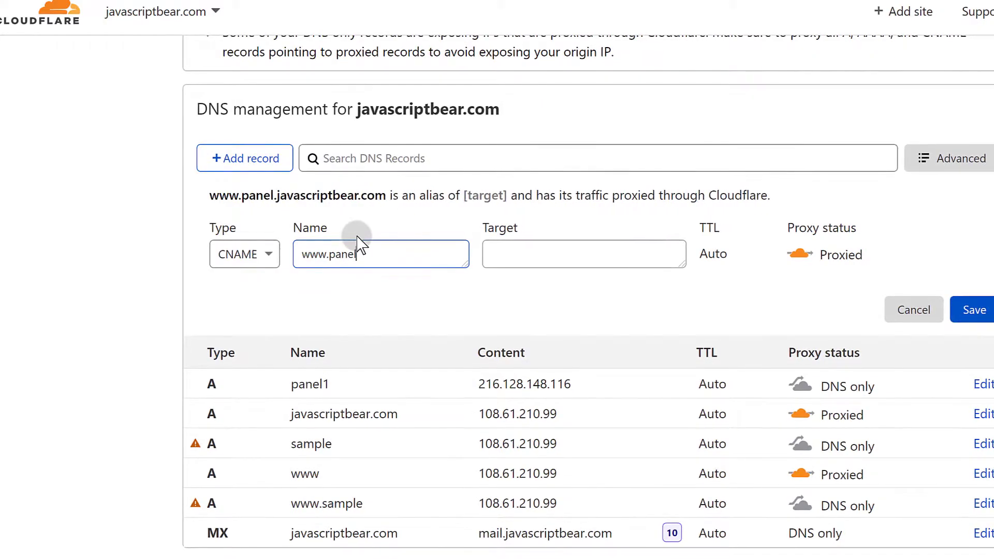
type("1")
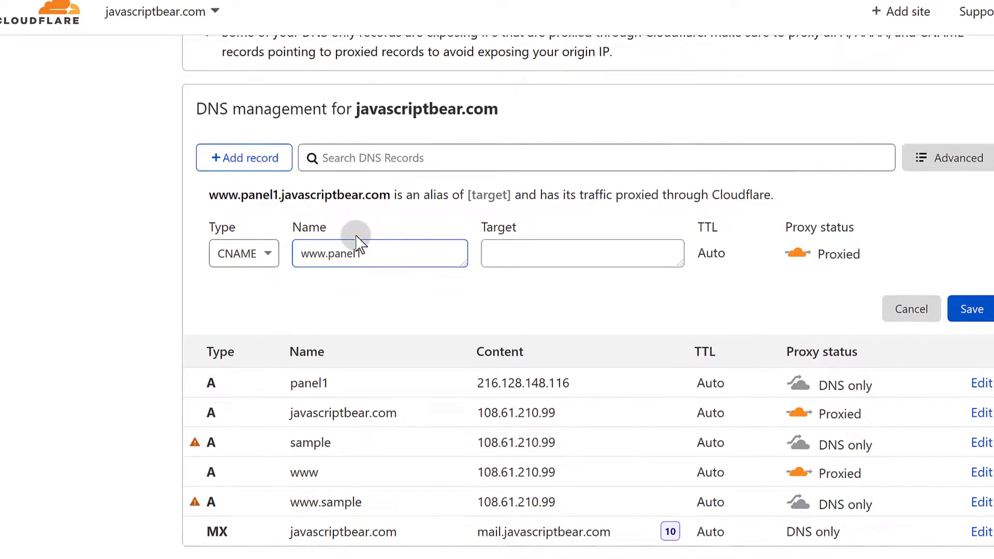
left_click(494, 254)
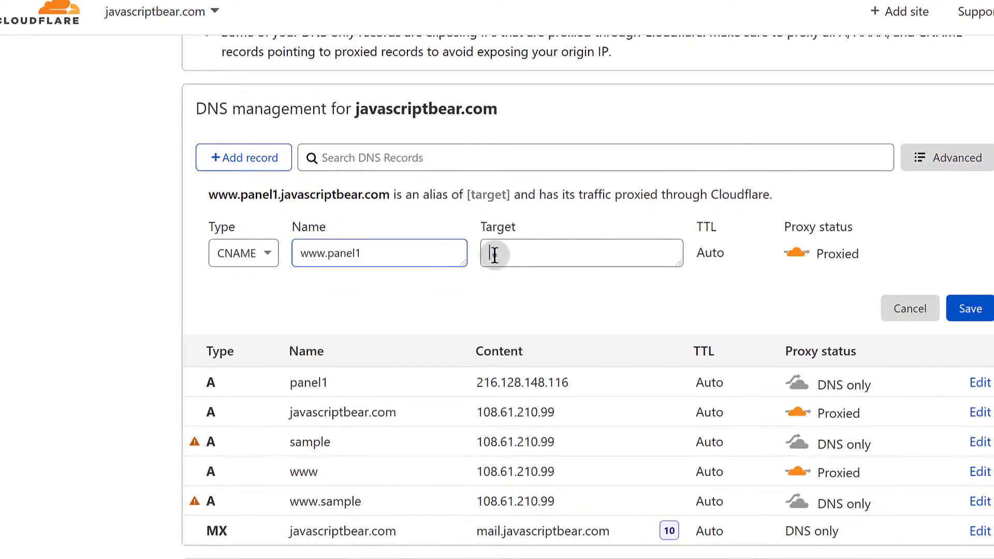
type("p")
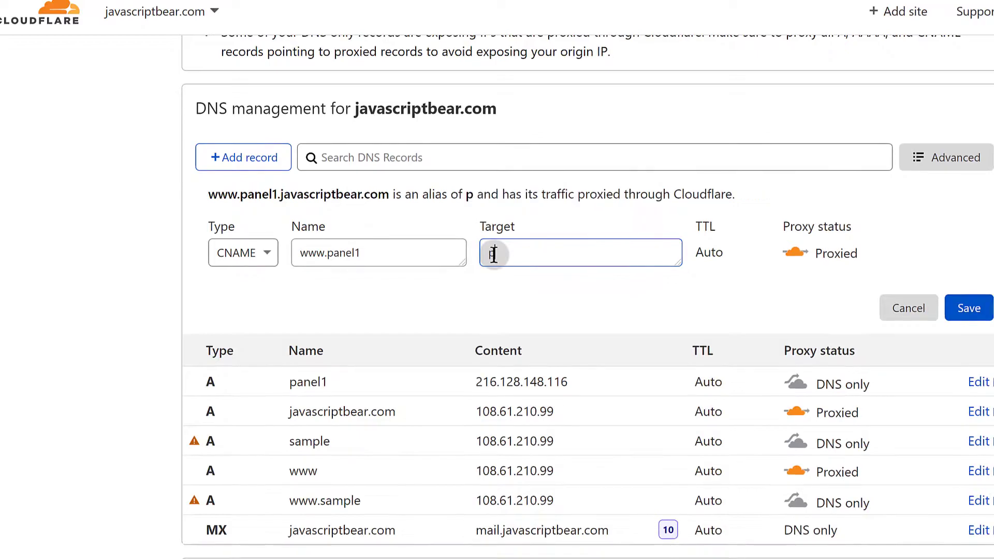
type("anel1.@")
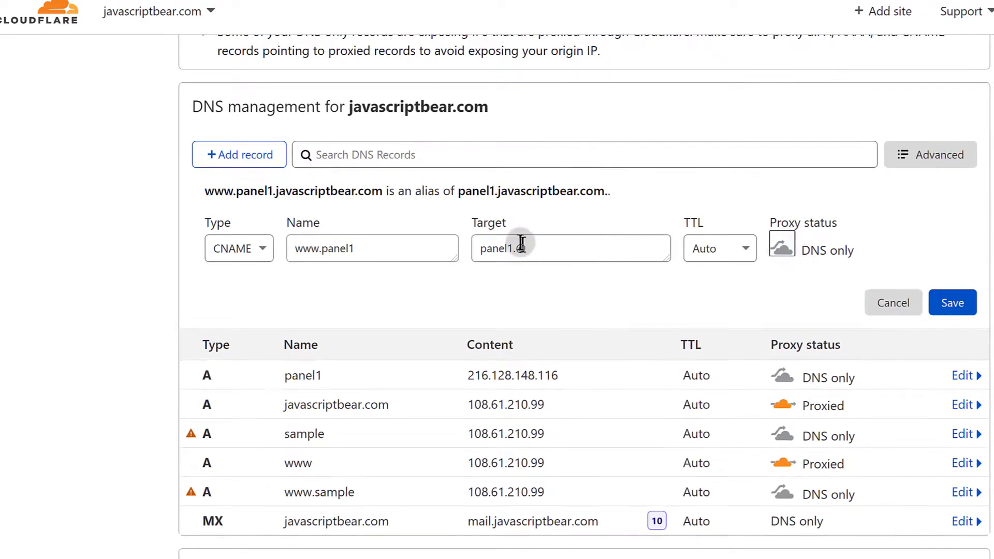
left_click(943, 301)
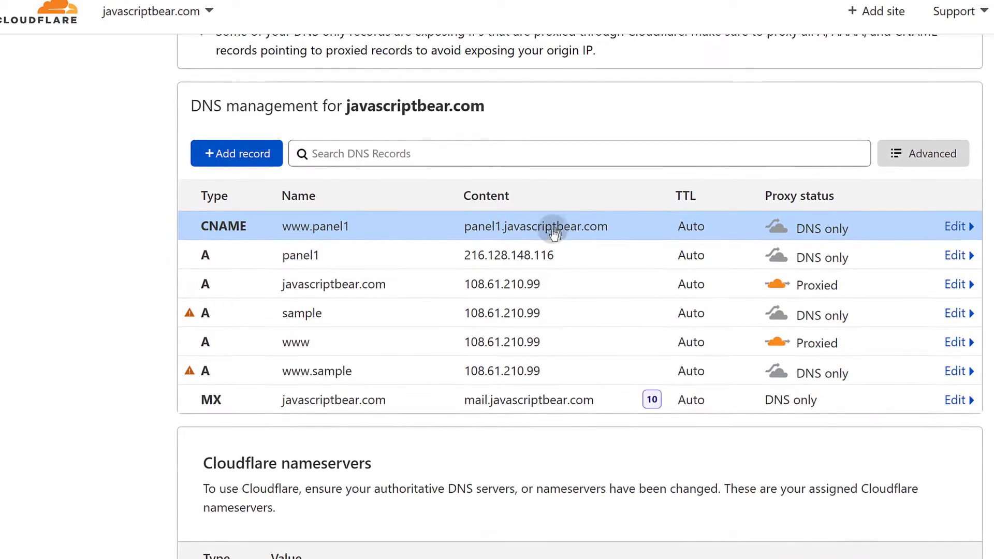
scroll(548, 242, "up", 2)
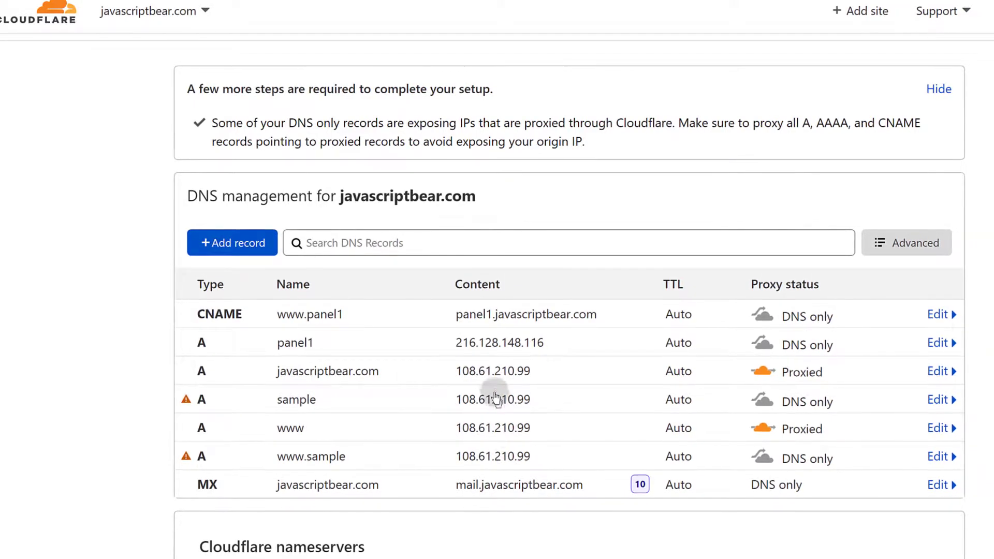
left_click(491, 371)
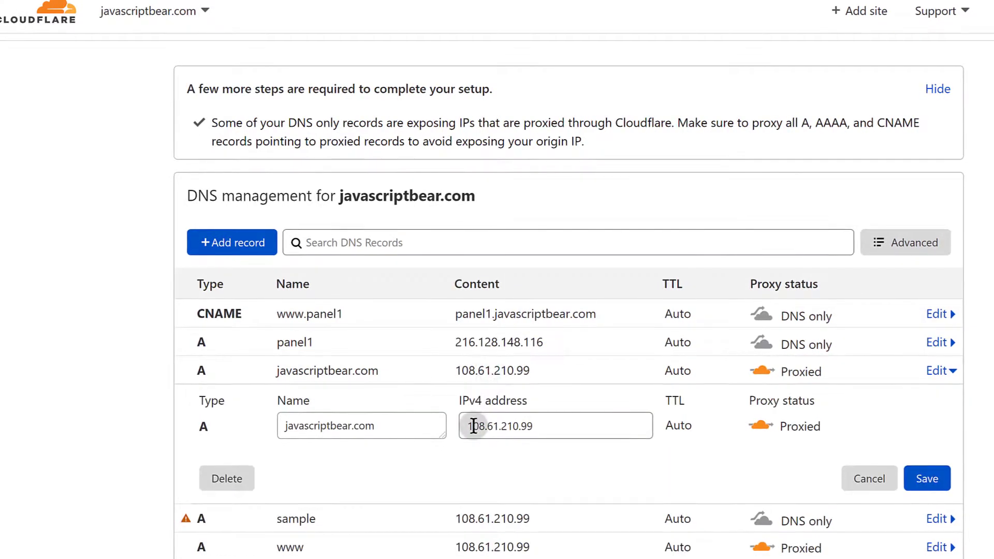
left_click_drag(470, 425, 542, 425)
right_click(519, 426)
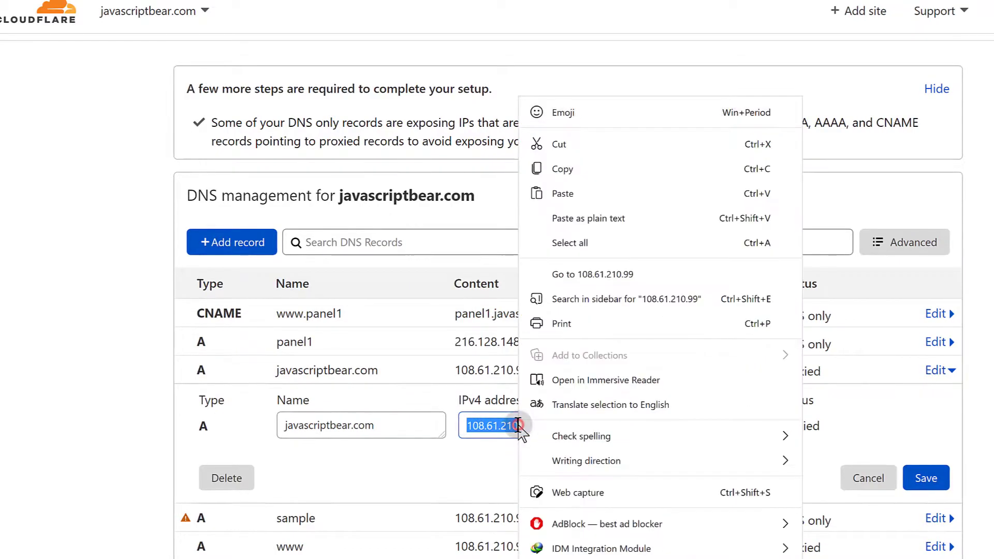
left_click(564, 194)
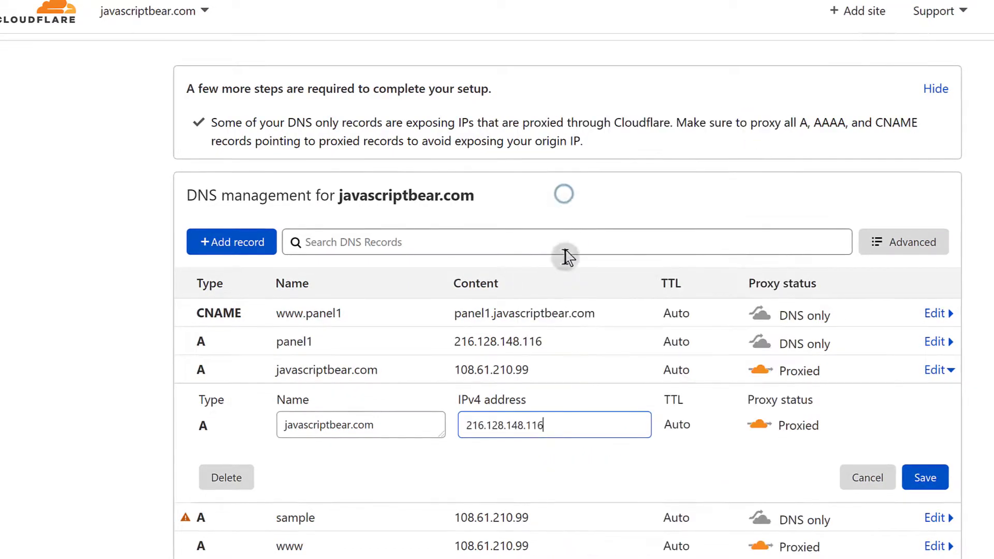
left_click(918, 476)
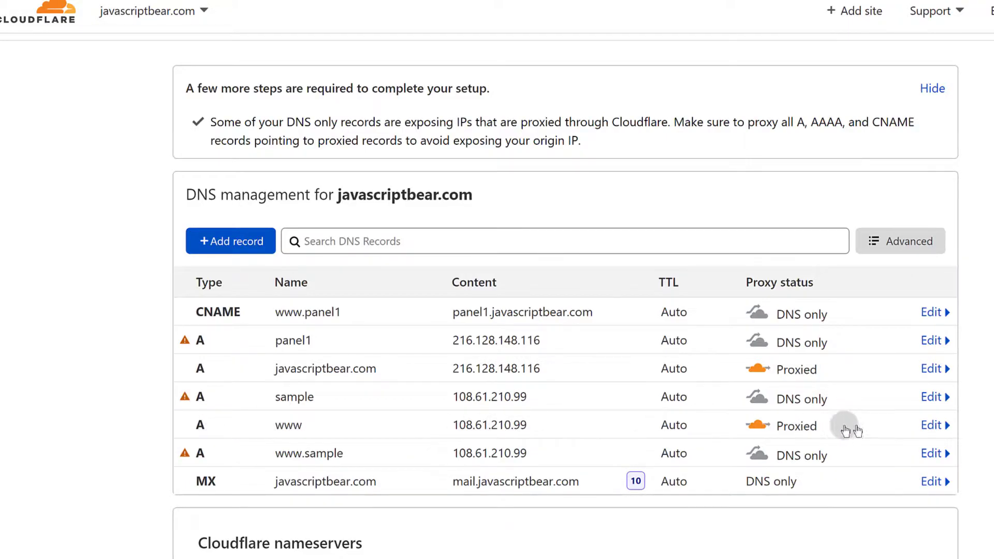
Delete the existing www A record.
left_click(932, 424)
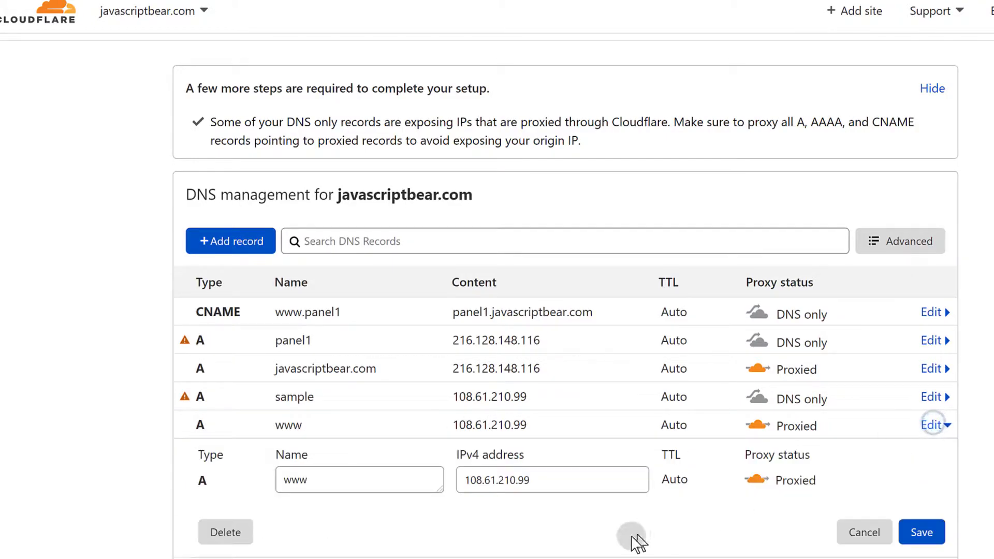
left_click(224, 531)
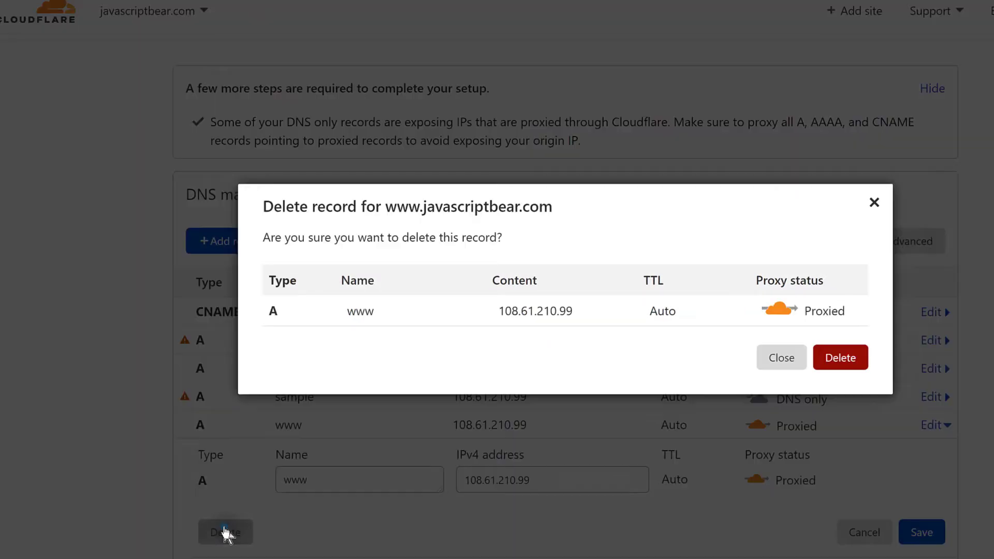
left_click(841, 370)
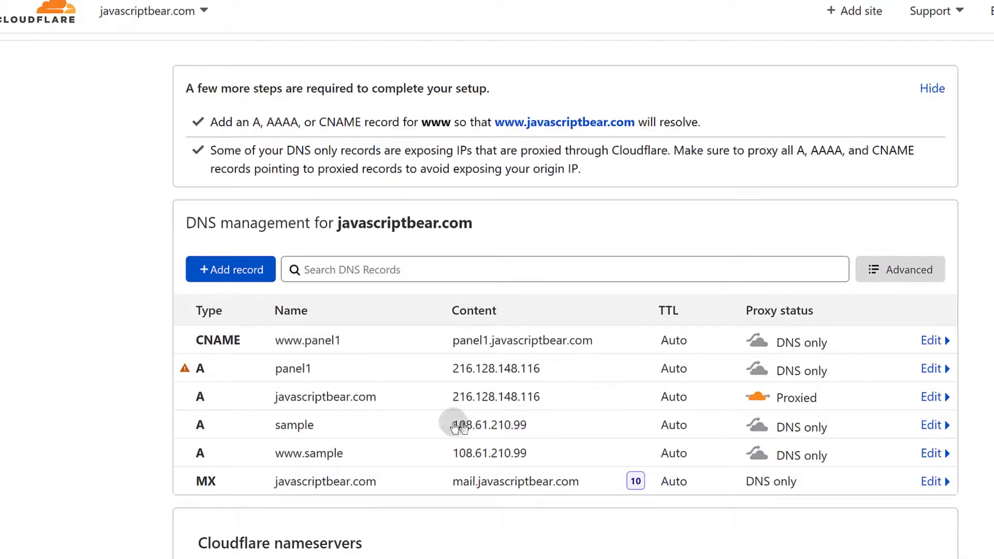
Add a CNAME record named www with target @ and save it.
left_click(258, 278)
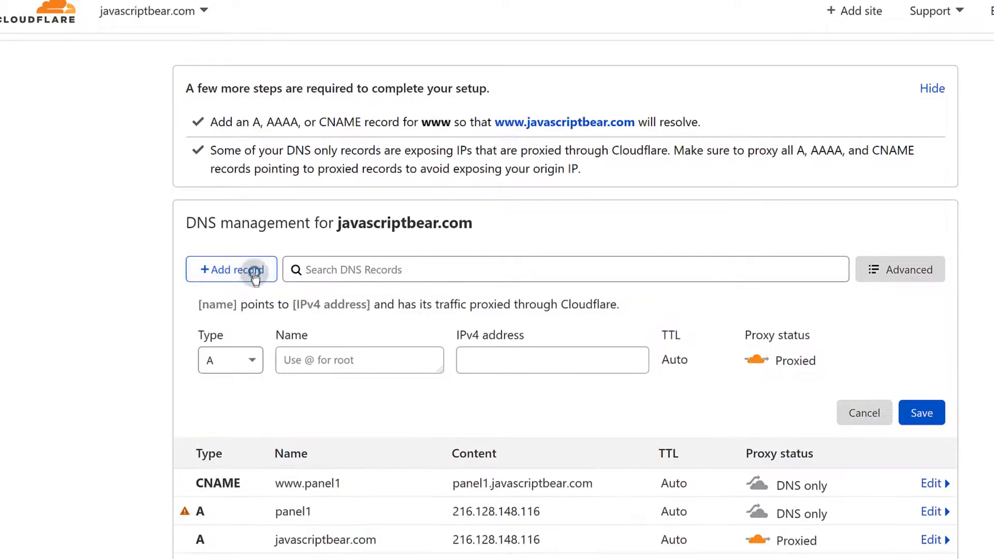
left_click(233, 355)
left_click(228, 485)
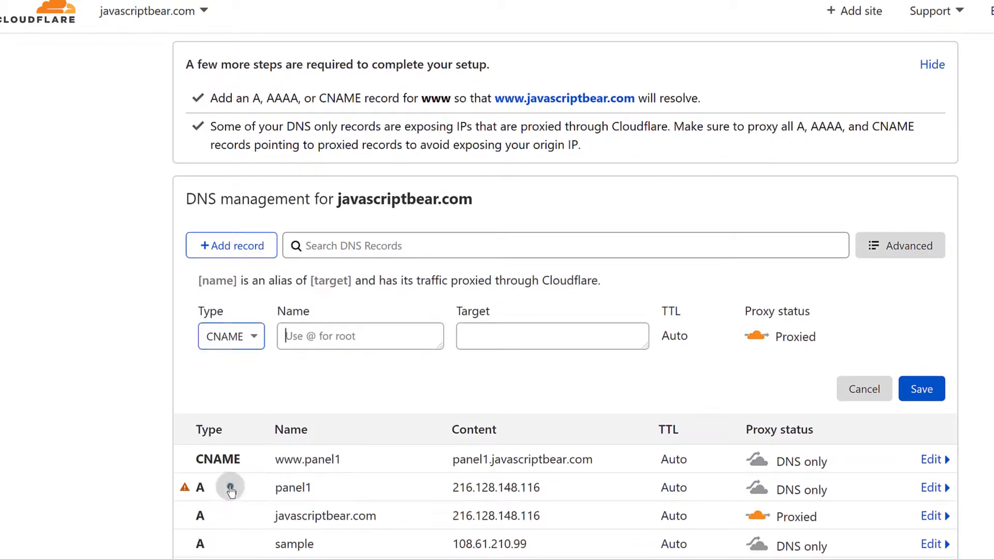
left_click(337, 337)
type("www")
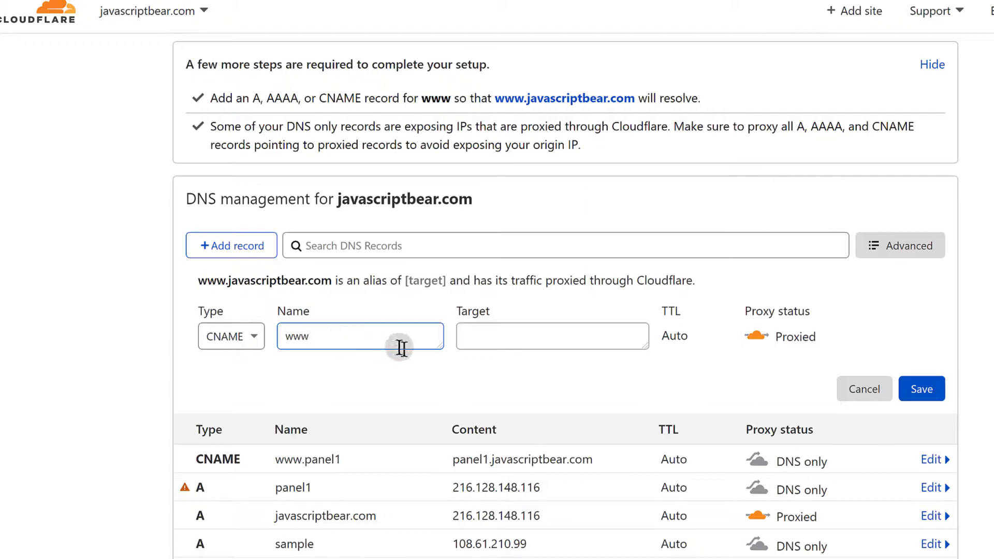
left_click(473, 338)
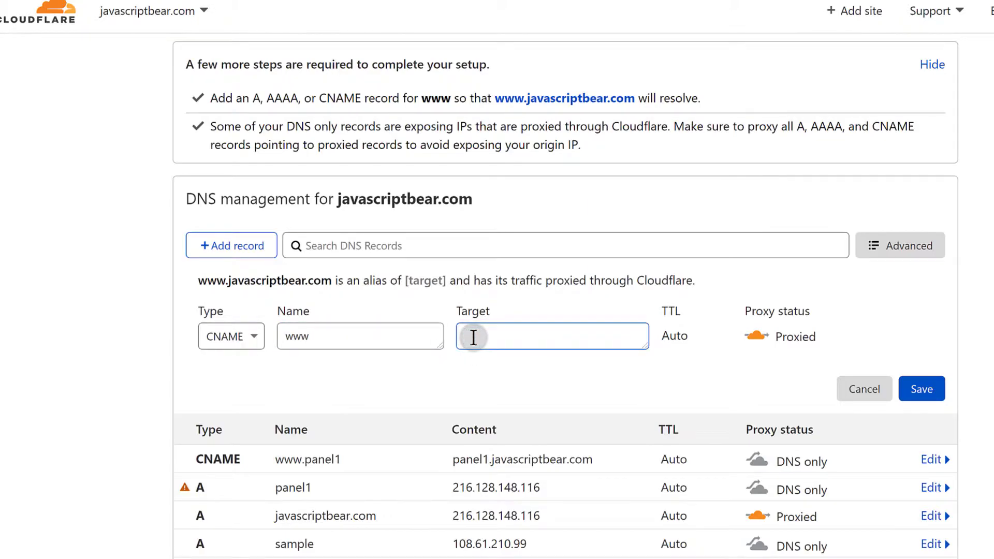
type("@")
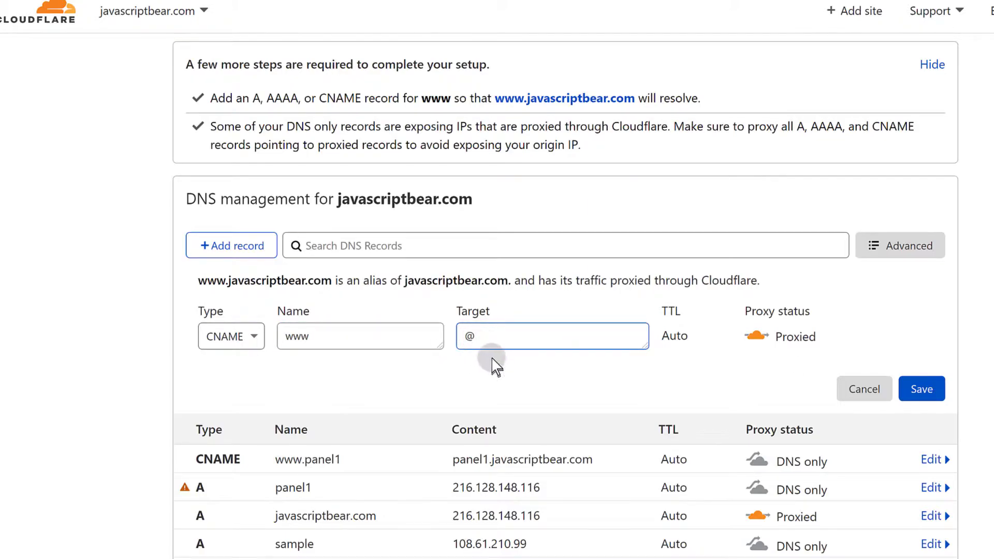
left_click(927, 396)
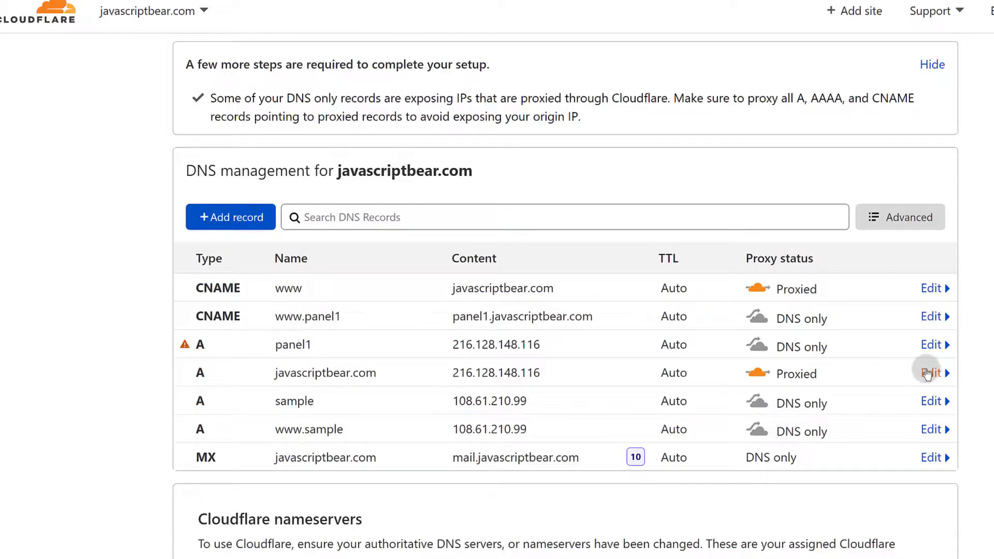
left_click(930, 401)
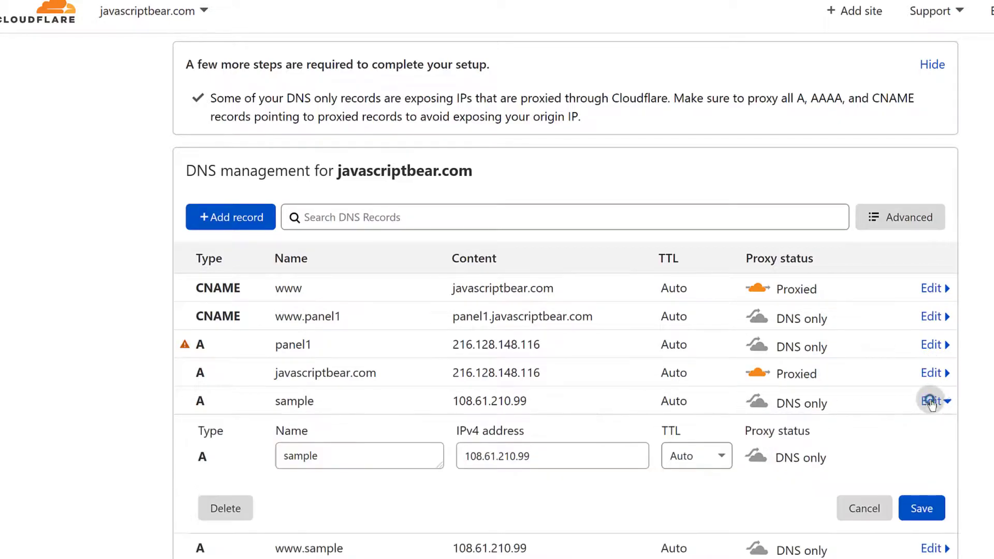
left_click(220, 507)
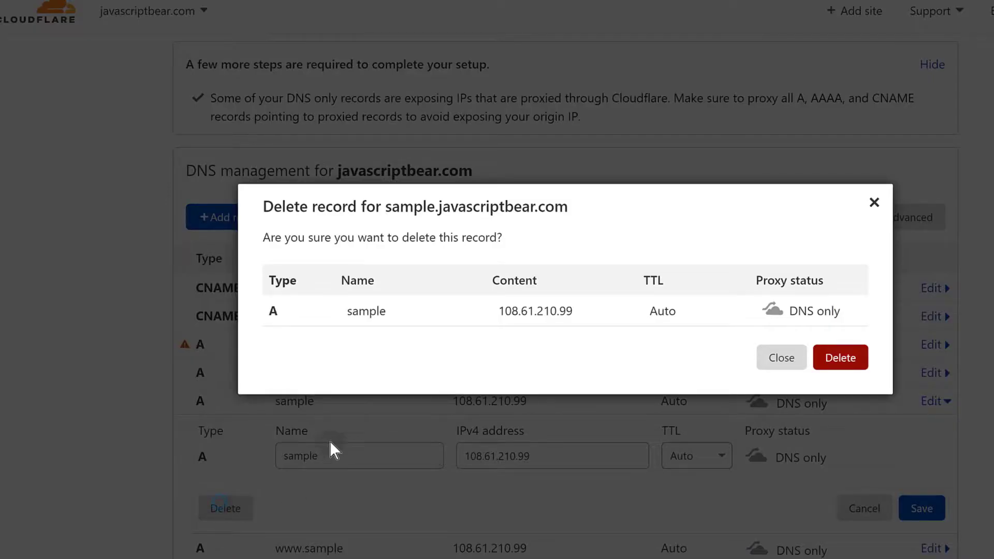
left_click(837, 356)
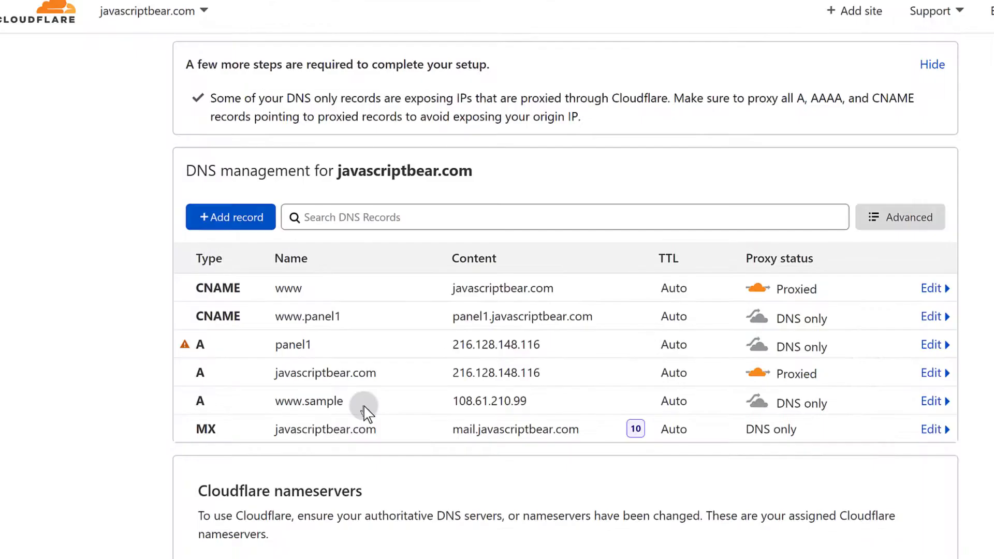
left_click(930, 404)
left_click(224, 507)
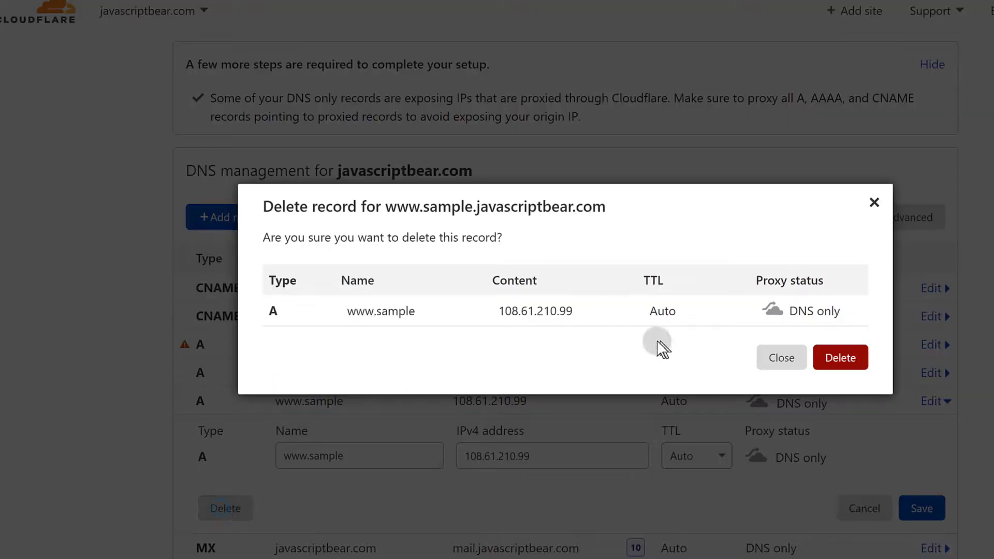
left_click(838, 356)
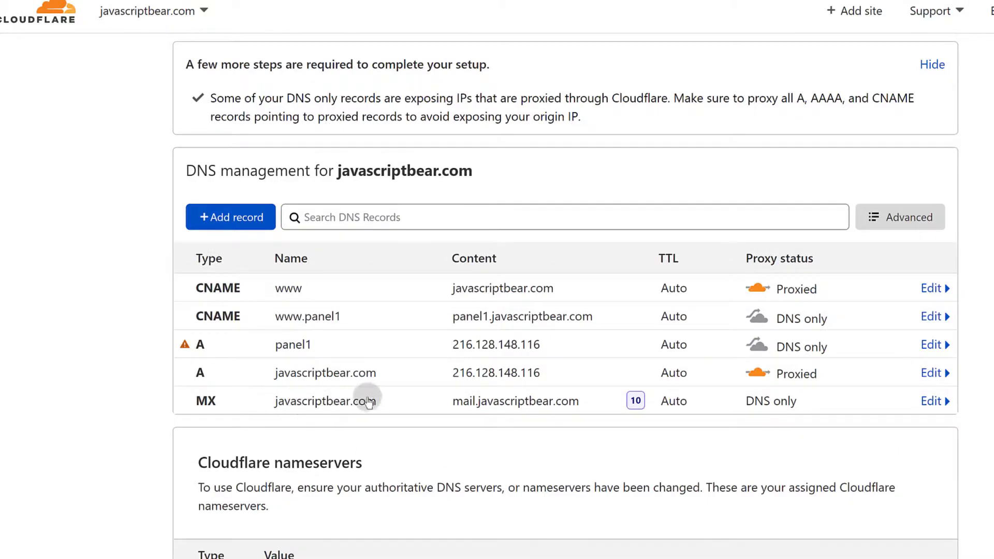
Start a new DNS record so a blank A-record form is open.
scroll(331, 440, "up", 2)
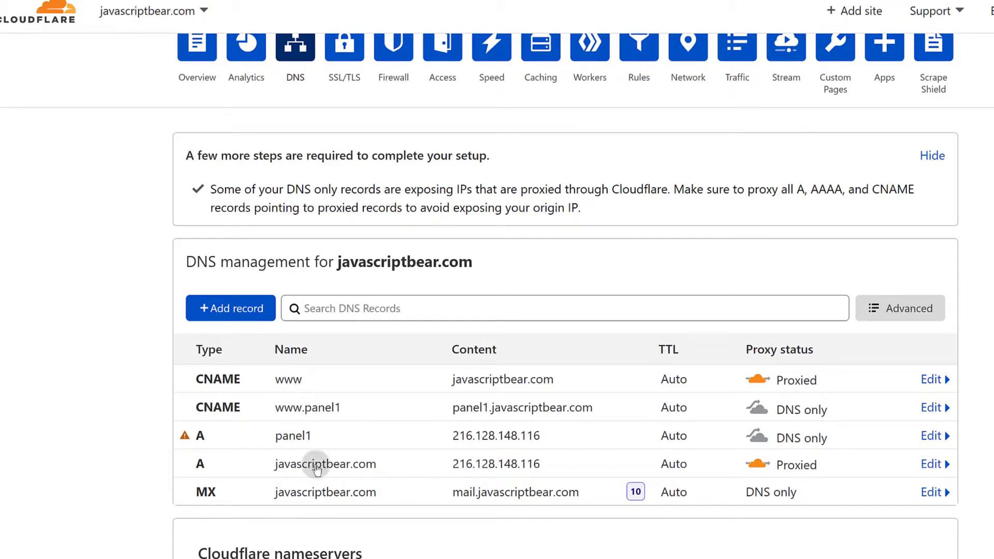
scroll(309, 504, "down", 2)
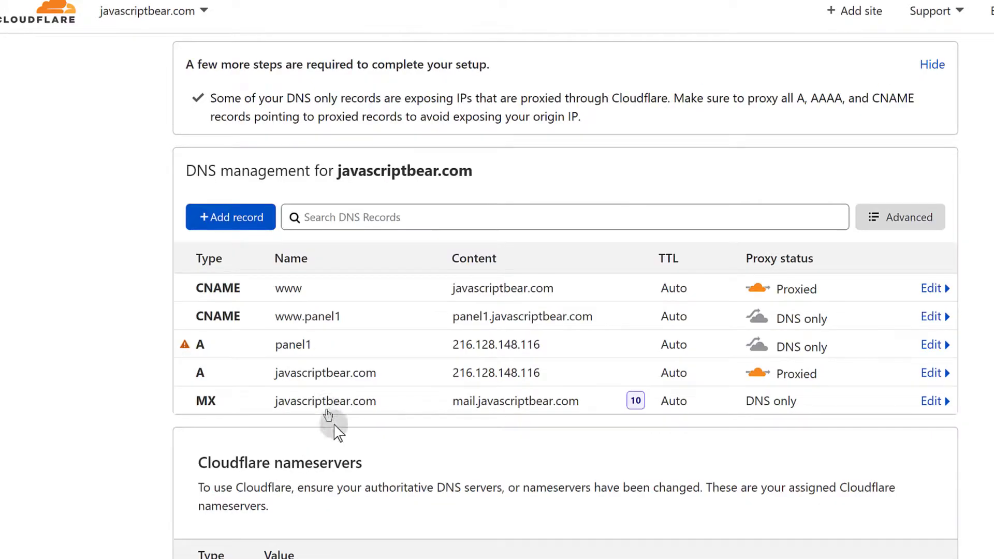
left_click(242, 217)
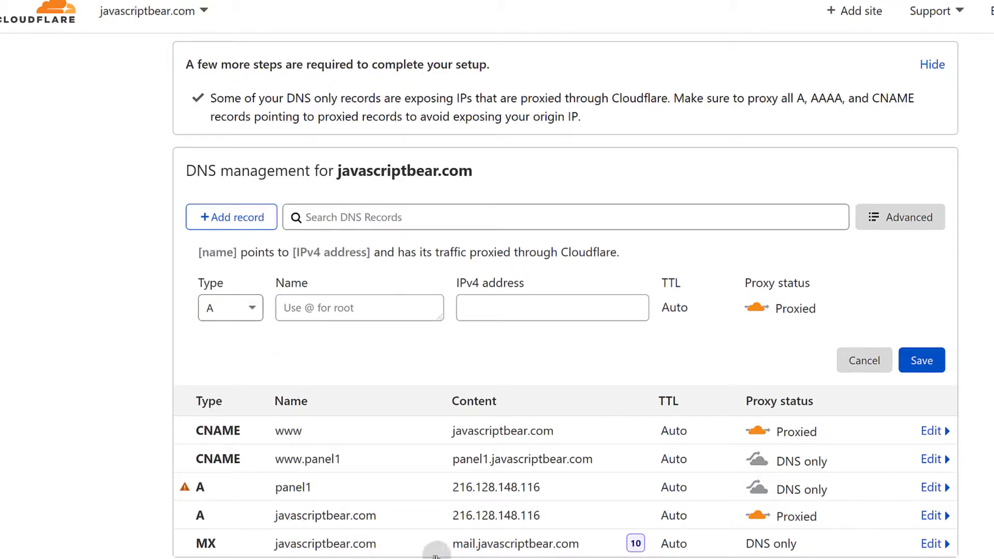
scroll(486, 543, "down", 2)
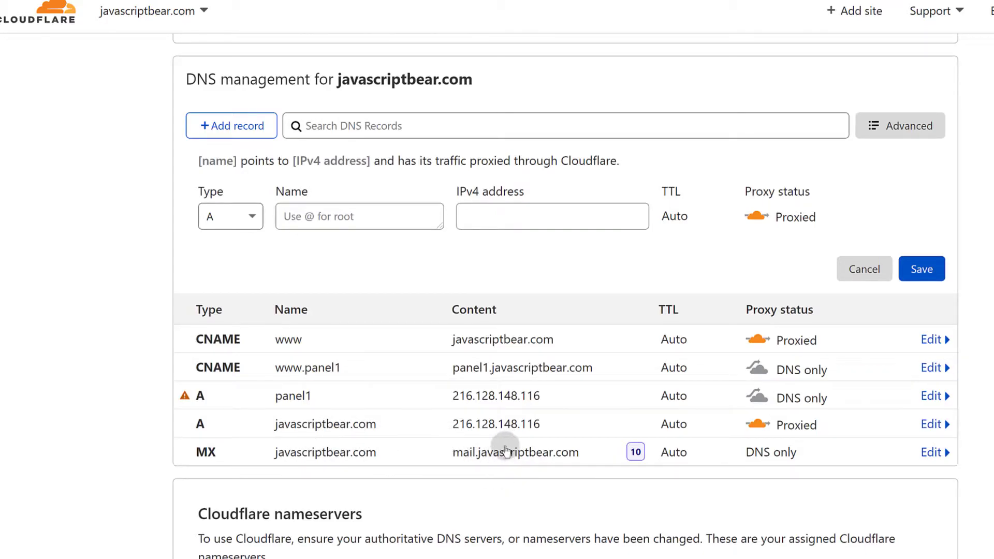
scroll(514, 317, "up", 4)
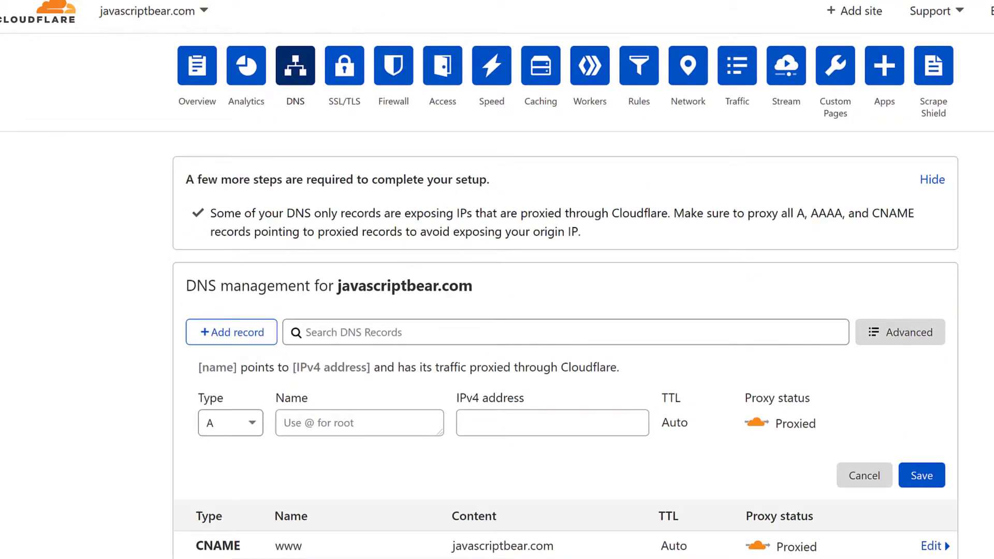
key("super")
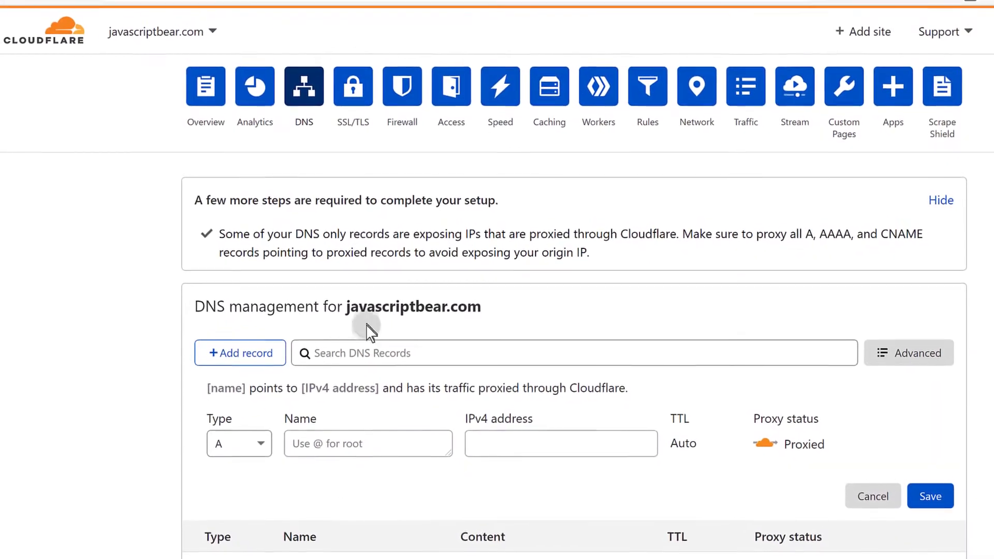
scroll(563, 512, "down", 3)
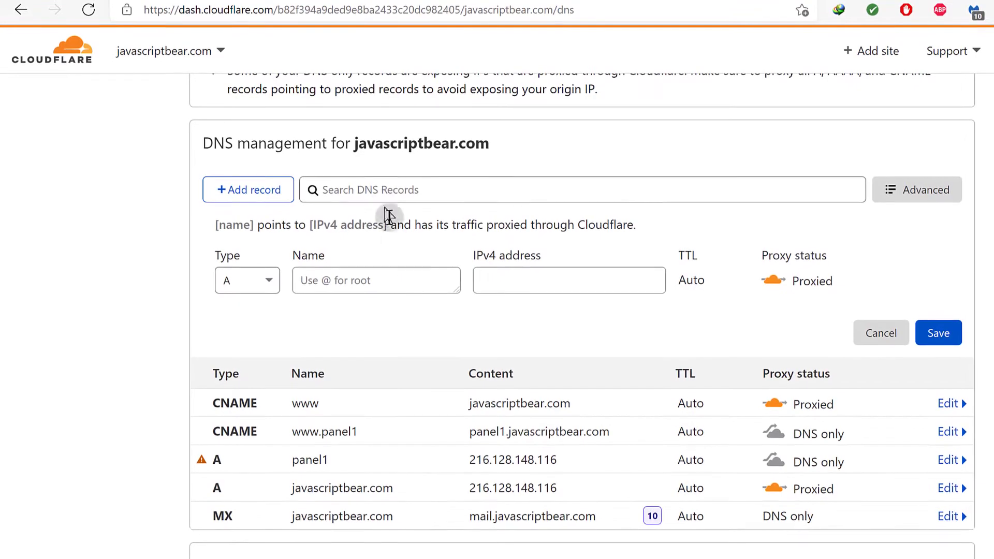
left_click_drag(353, 142, 485, 147)
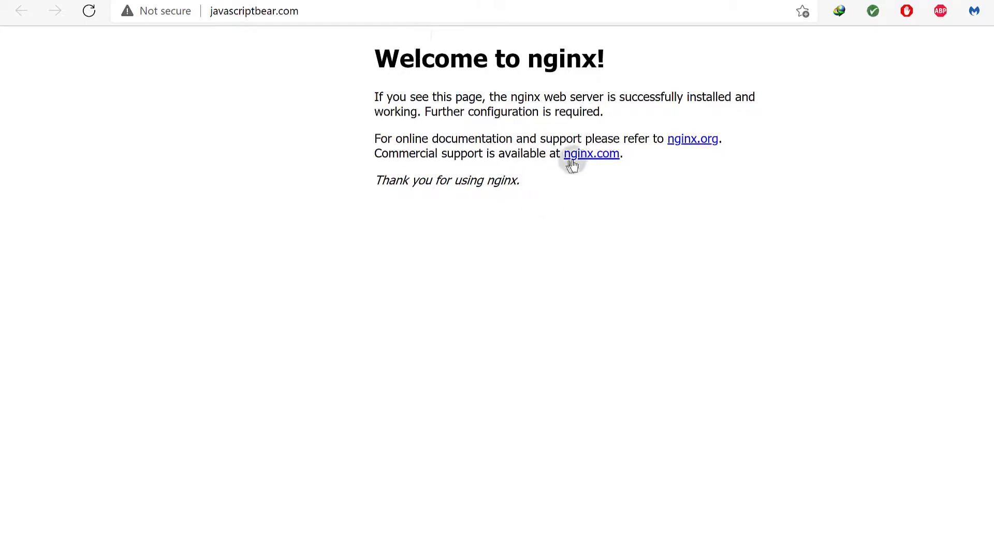
key("ctrl+w")
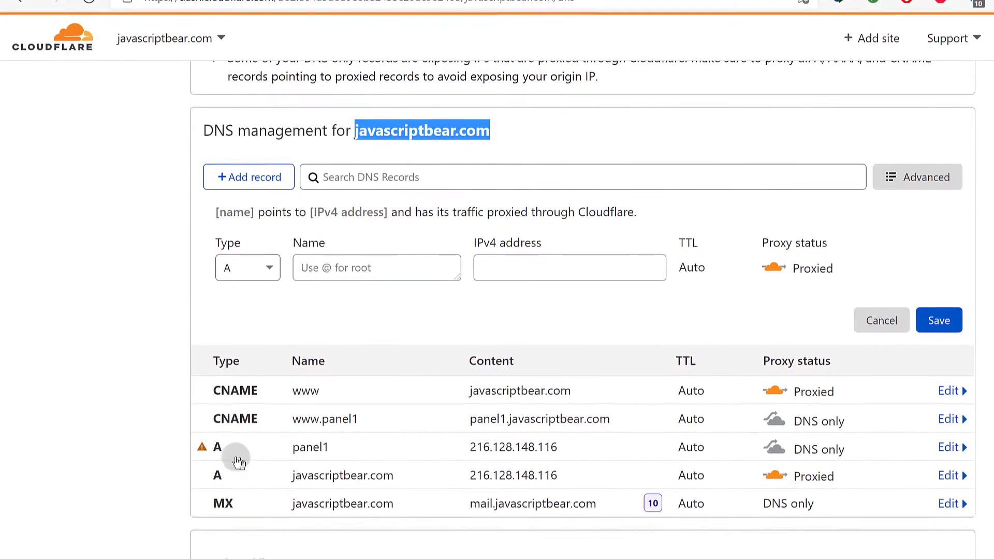
mouse_move(218, 456)
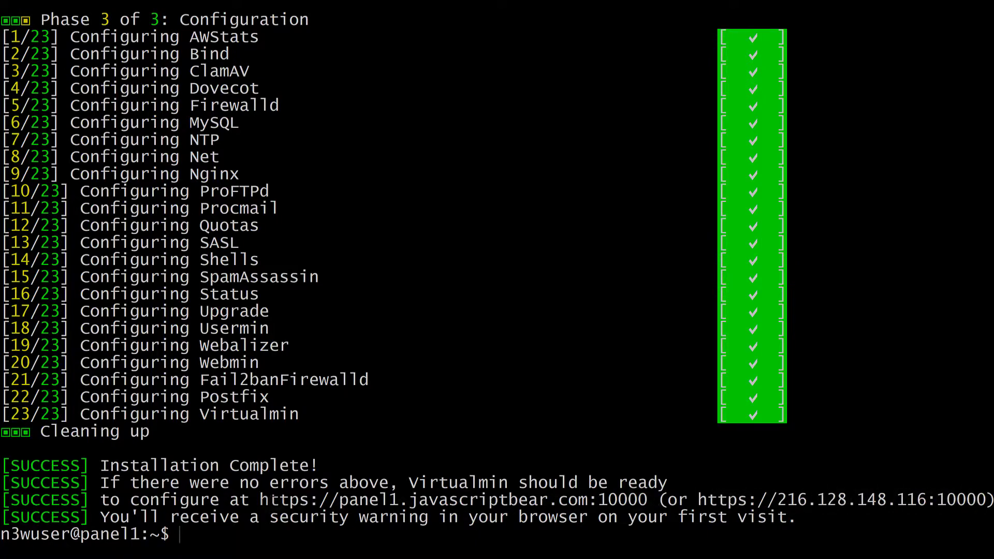
left_click_drag(261, 499, 642, 499)
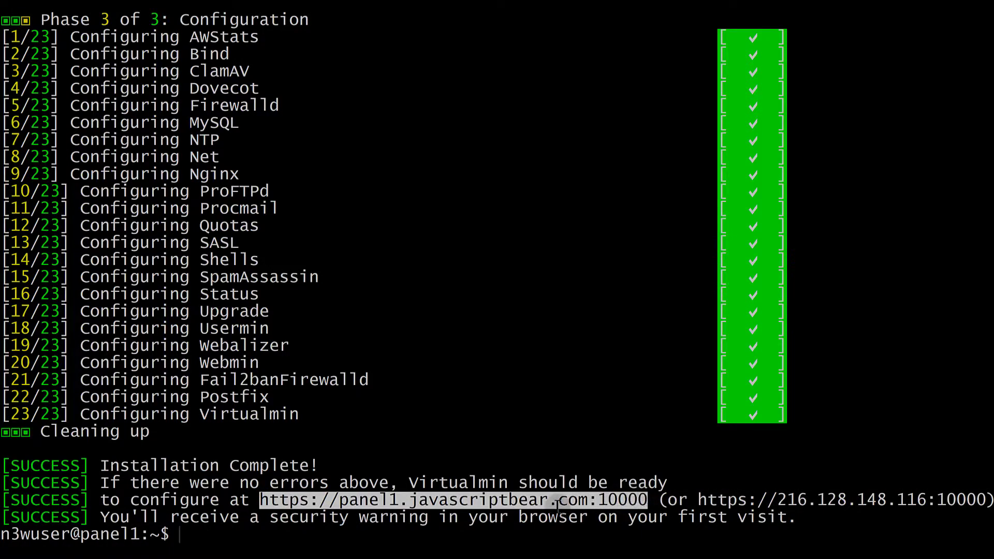
right_click(540, 505)
left_click(572, 362)
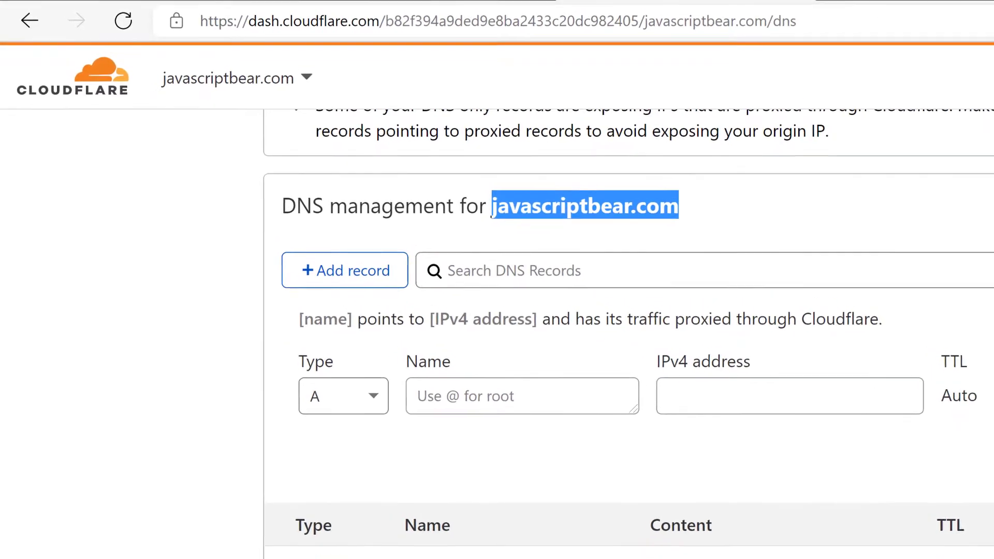
left_click(958, 4)
right_click(623, 27)
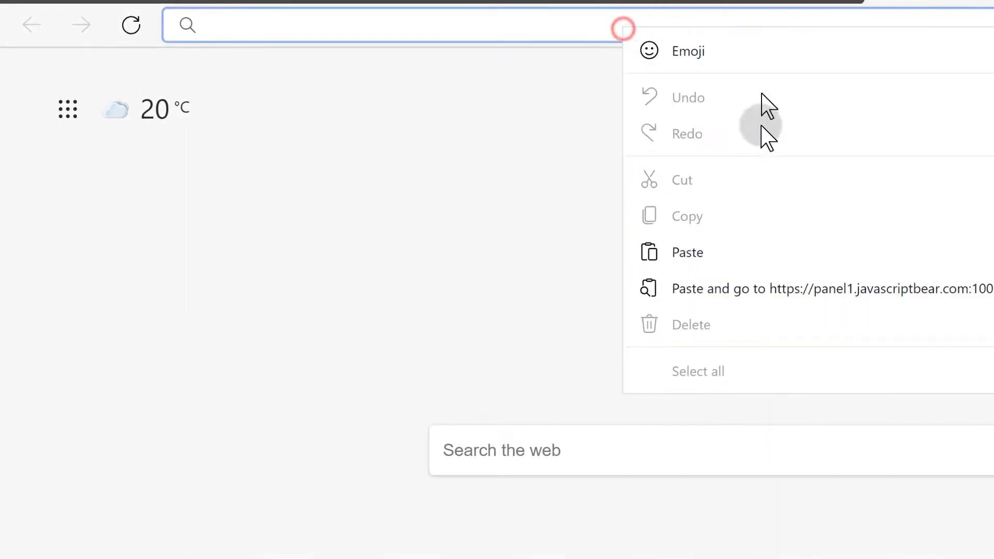
left_click(735, 290)
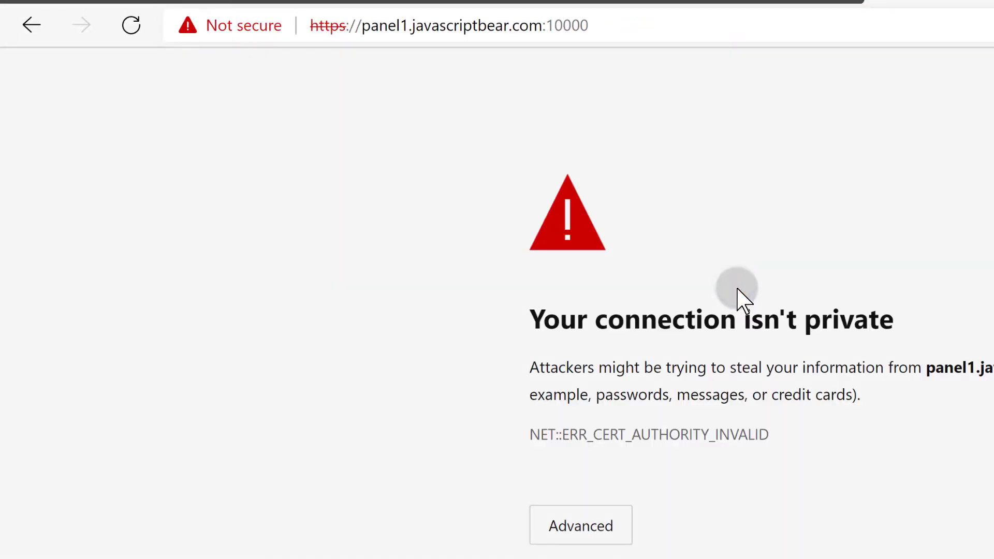
left_click(574, 529)
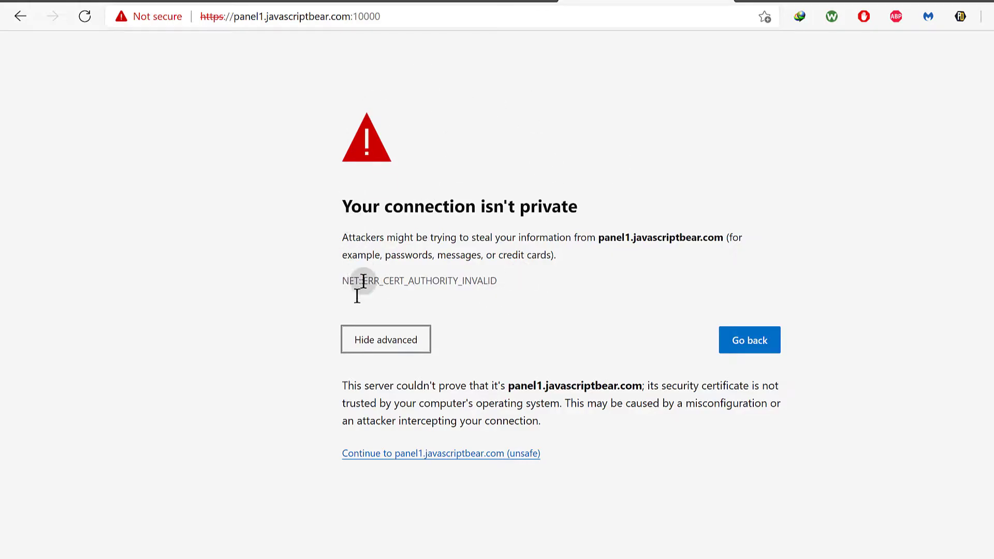
left_click(394, 455)
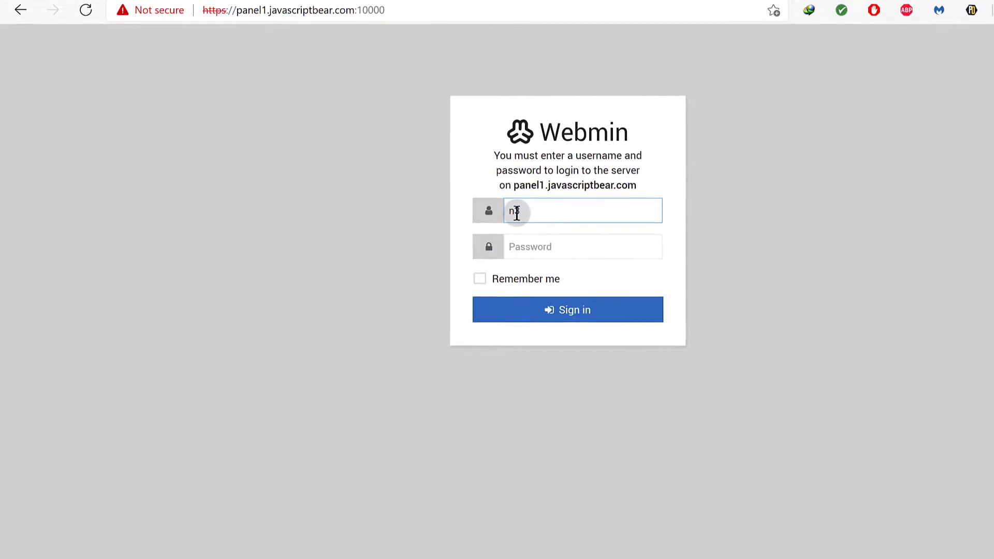
Log in to Webmin with the server's admin username and password.
type("wuser")
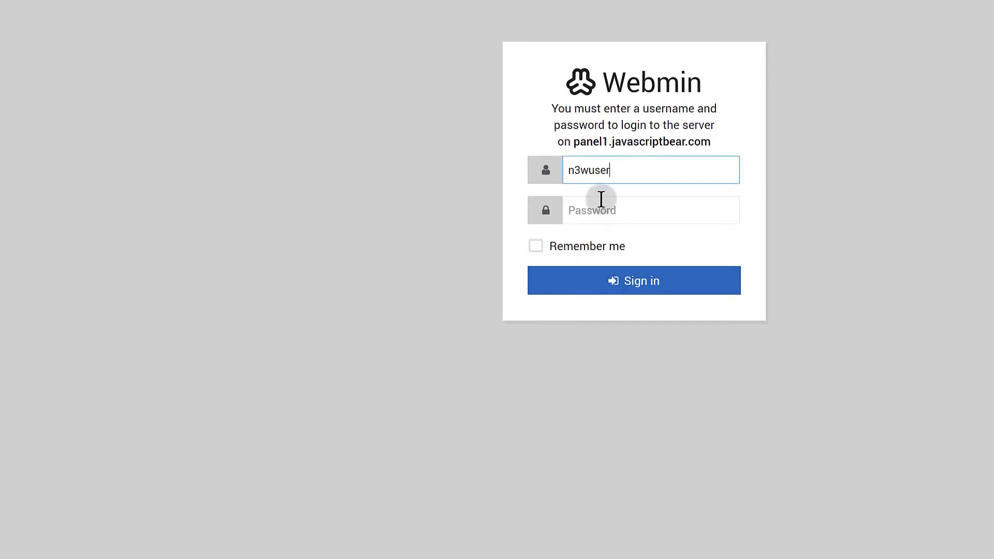
left_click(574, 212)
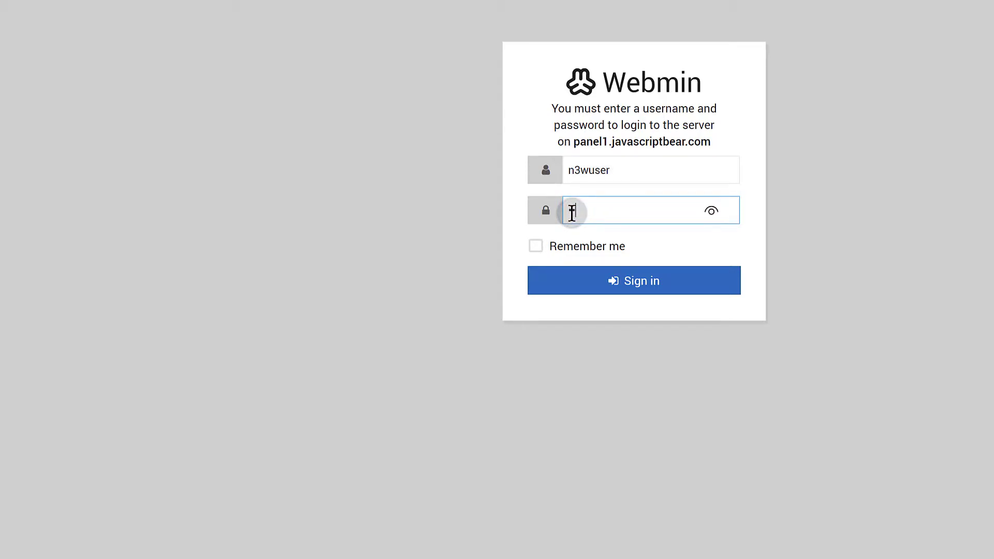
type("••••")
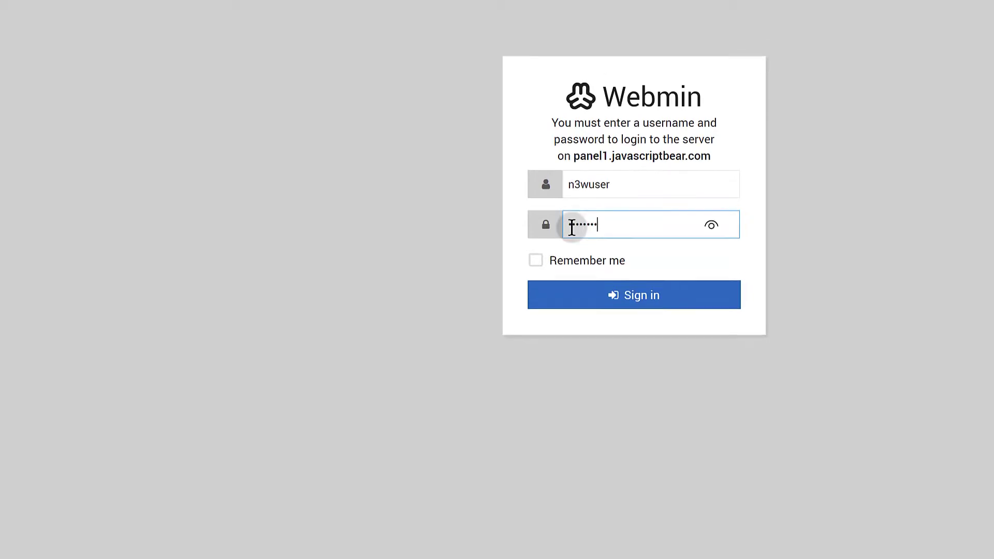
key("Return")
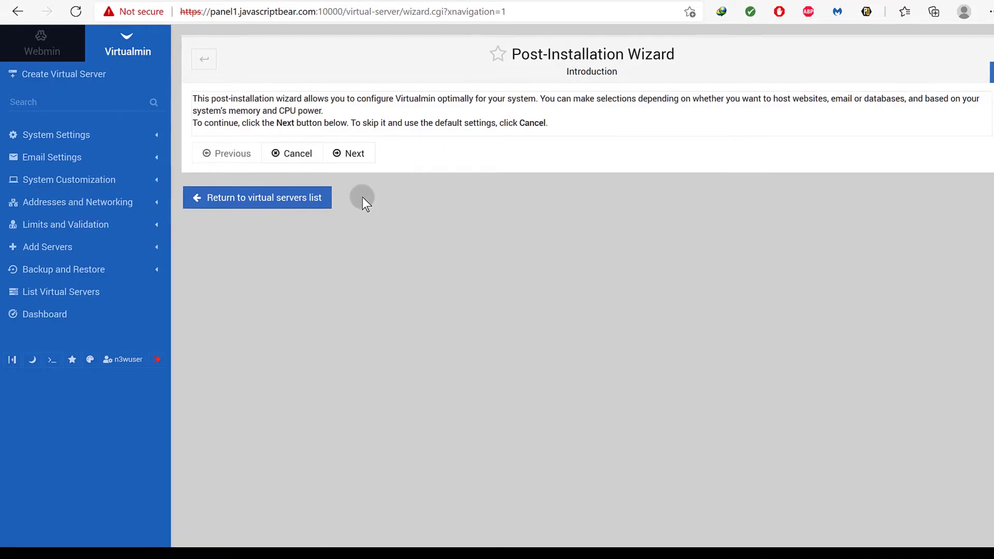
Set Preload Virtualmin libraries to Yes and keep ClamAV as the on-demand scanner.
left_click(353, 153)
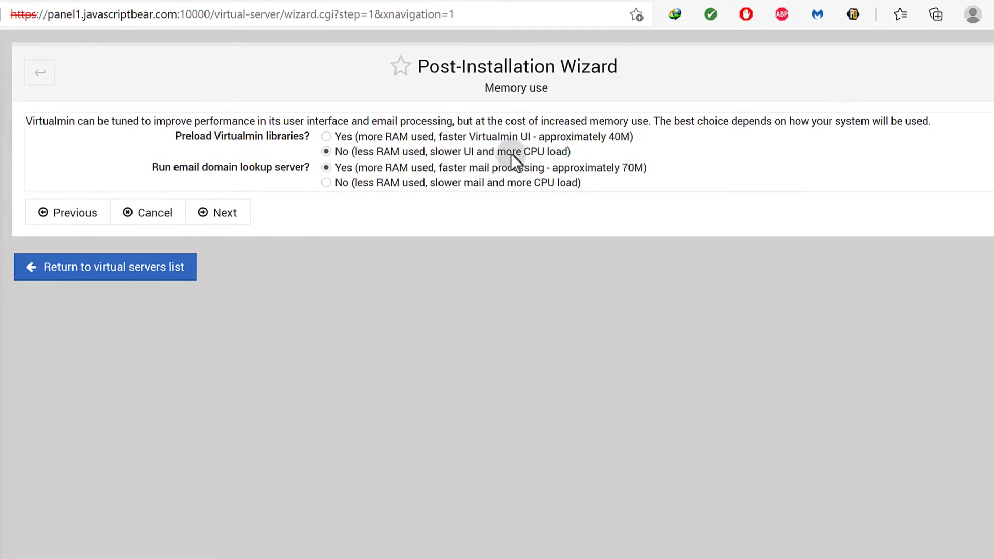
left_click(327, 138)
left_click(215, 212)
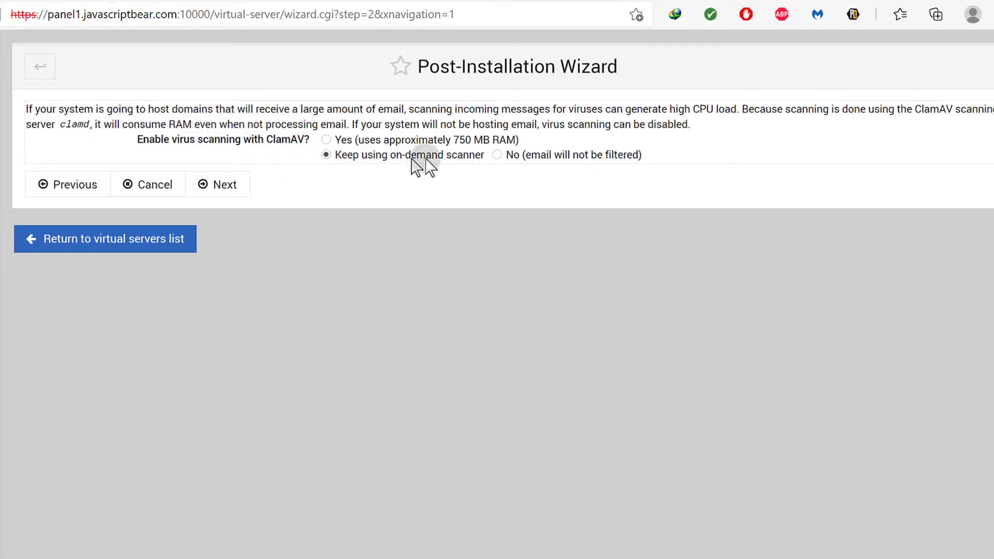
left_click(215, 188)
left_click(222, 190)
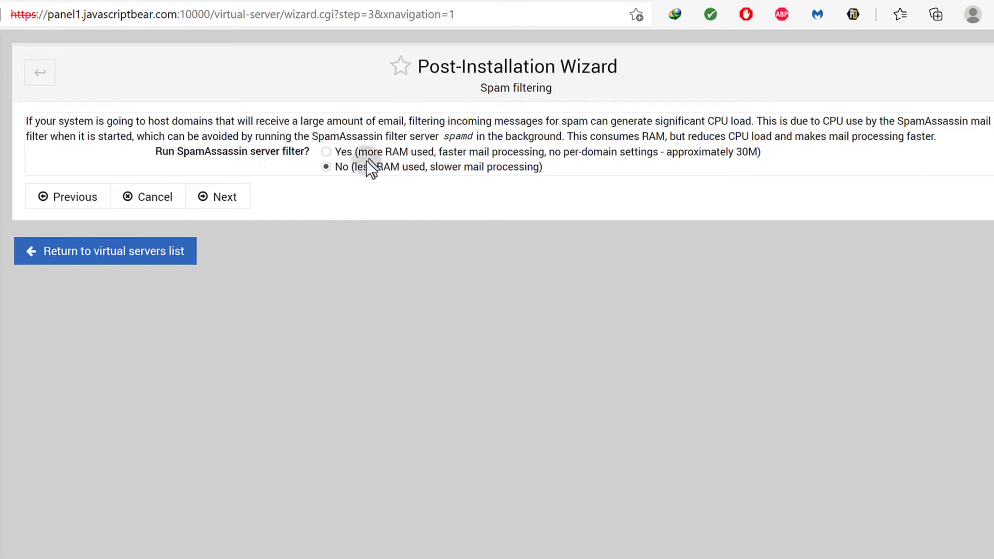
Leave SpamAssassin off, copy the generated MySQL root password, and submit the password step.
left_click(227, 205)
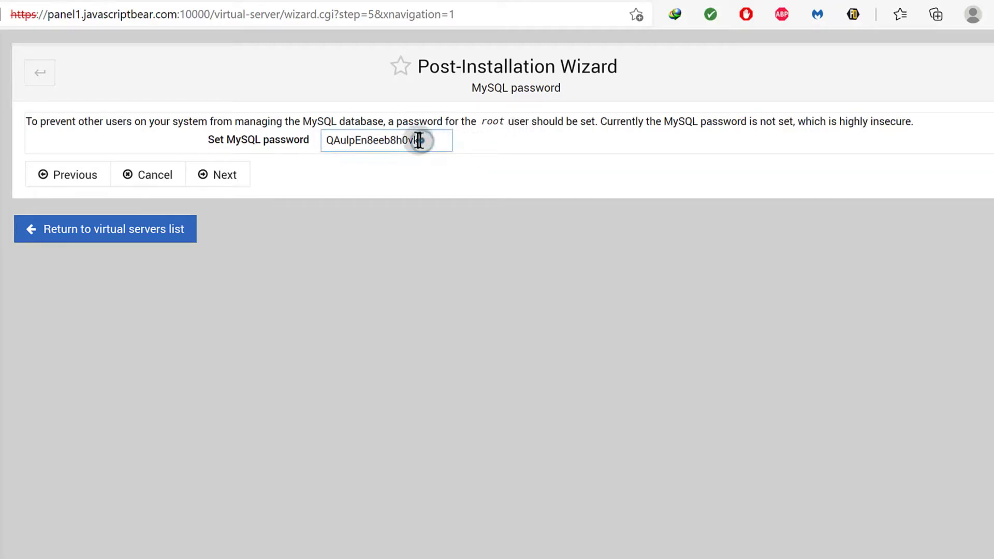
left_click_drag(419, 140, 331, 137)
right_click(337, 141)
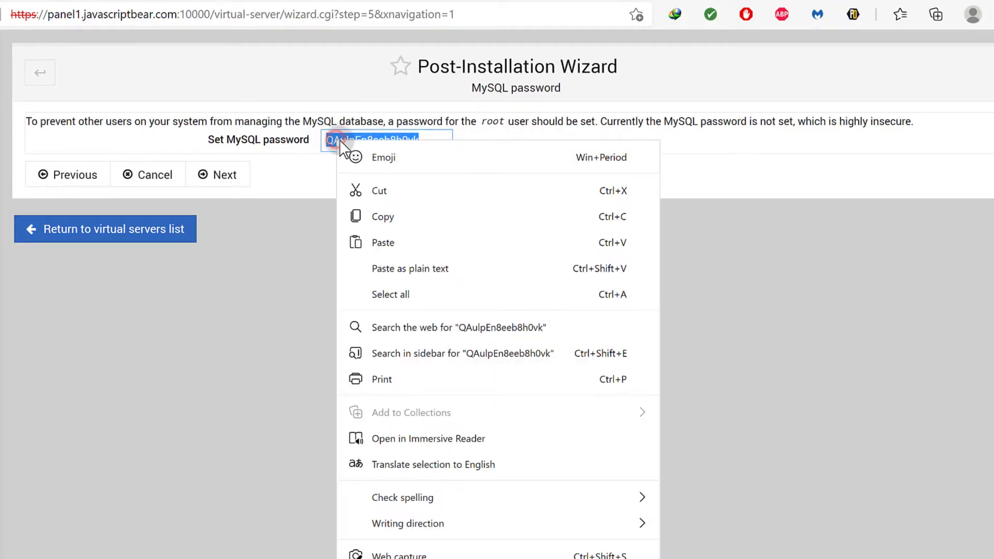
left_click(388, 217)
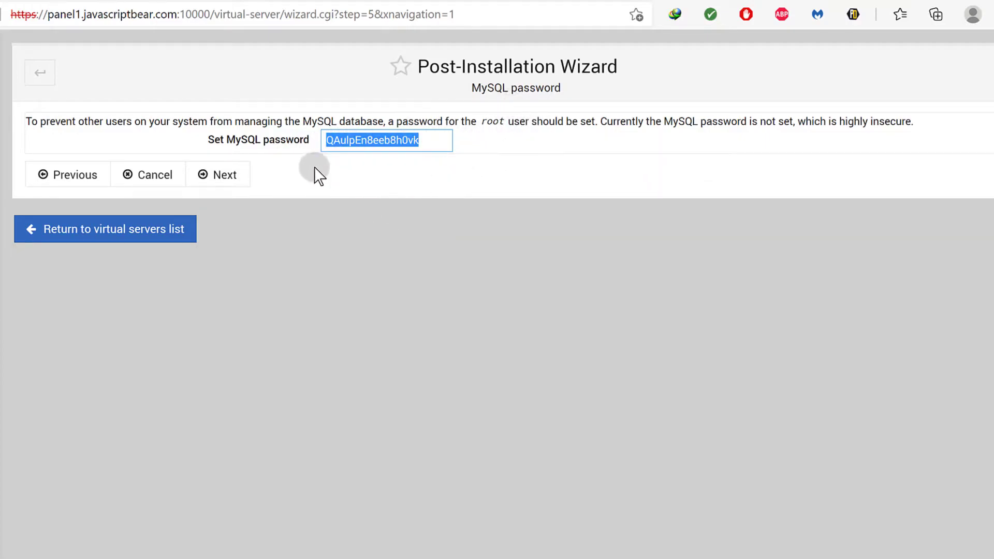
left_click(218, 174)
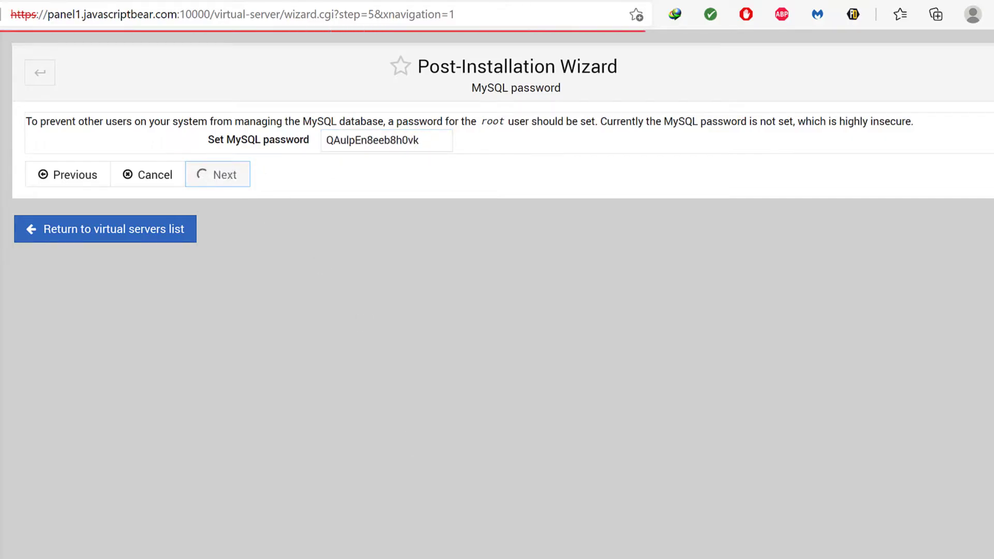
key("alt+Tab")
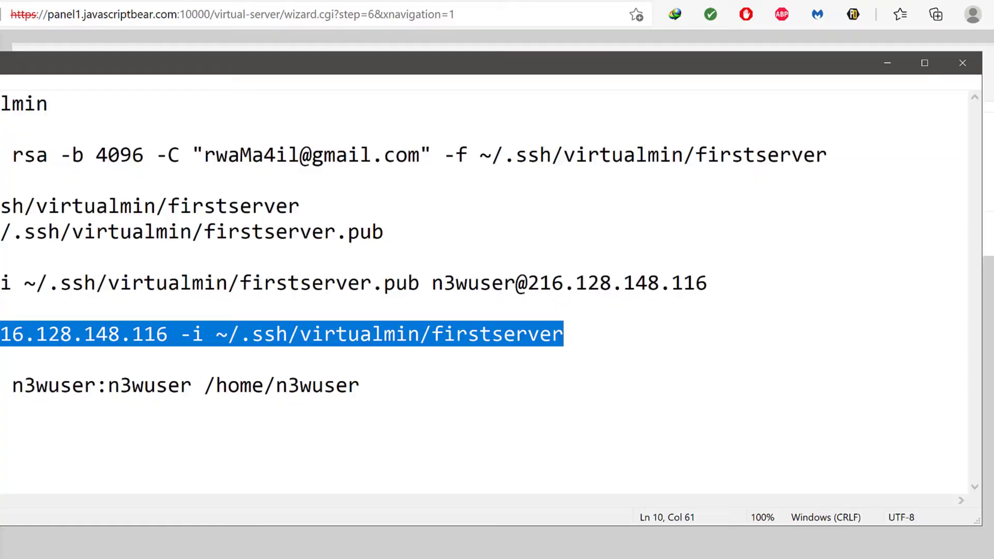
Add the MySQL root password at the end of the Notepad server notes, then return to the browser.
left_click(361, 395)
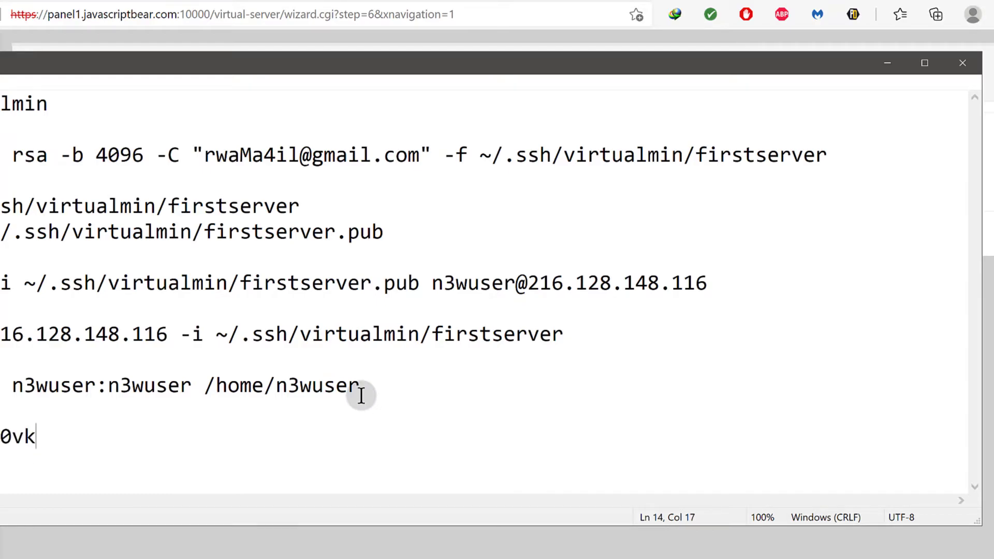
key("alt+Tab")
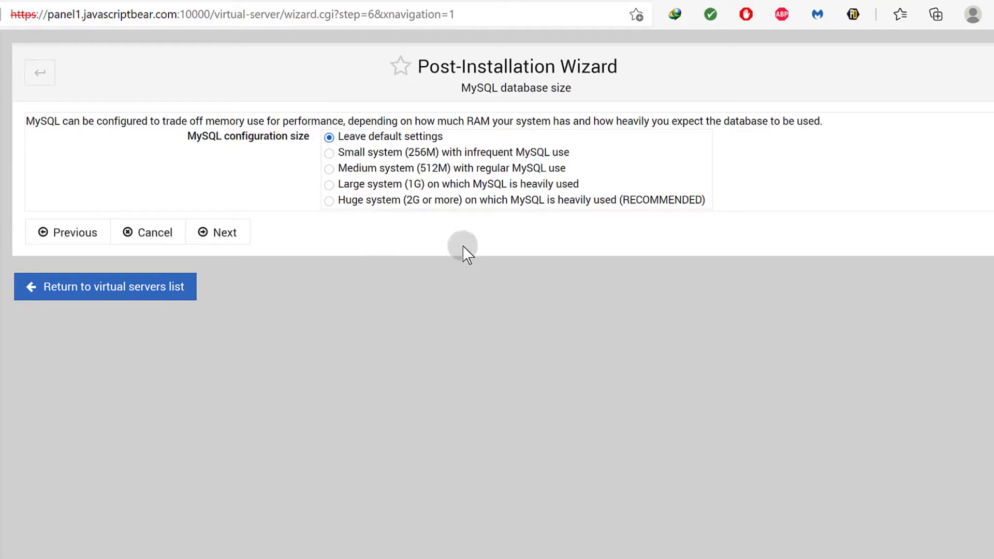
Submit the database size step with MySQL configuration size at 'Leave default settings'.
left_click(350, 138)
left_click(217, 233)
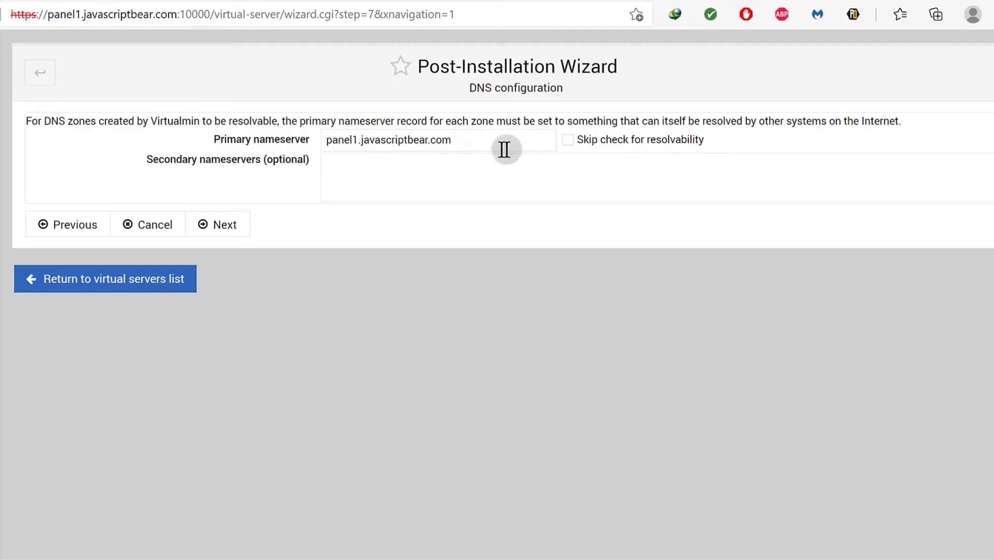
Submit DNS setup with panel1.javascriptbear.com as primary nameserver and no secondary nameservers.
left_click(333, 163)
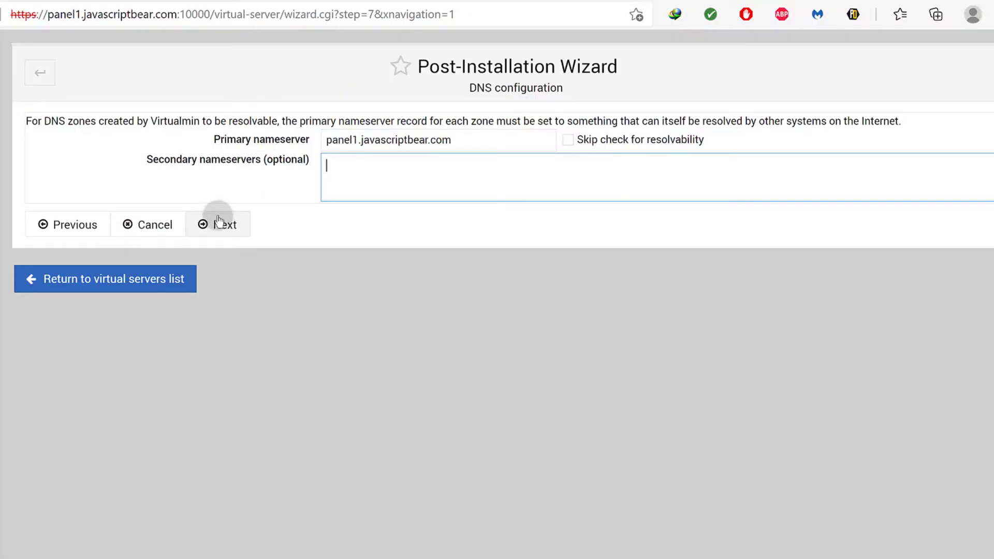
left_click(218, 220)
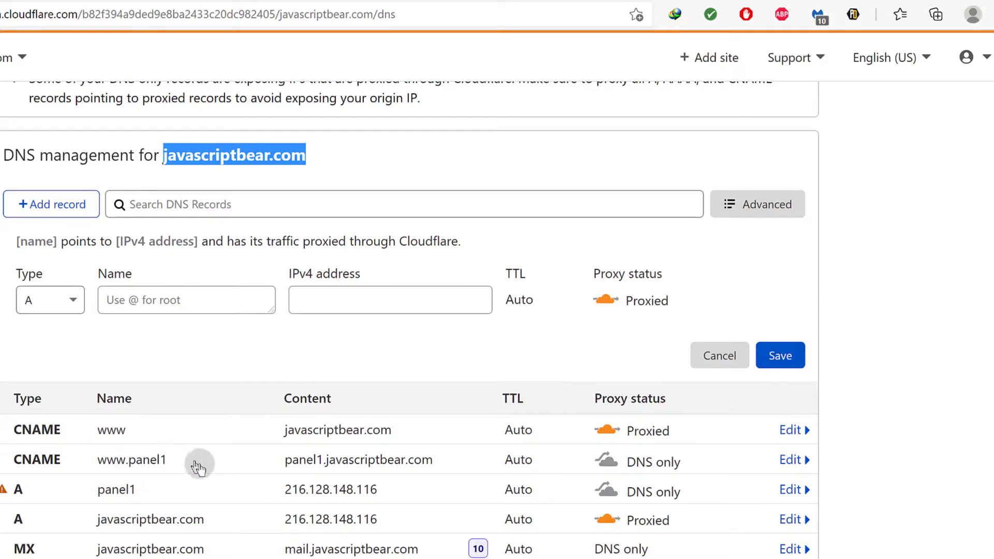
left_click(457, 2)
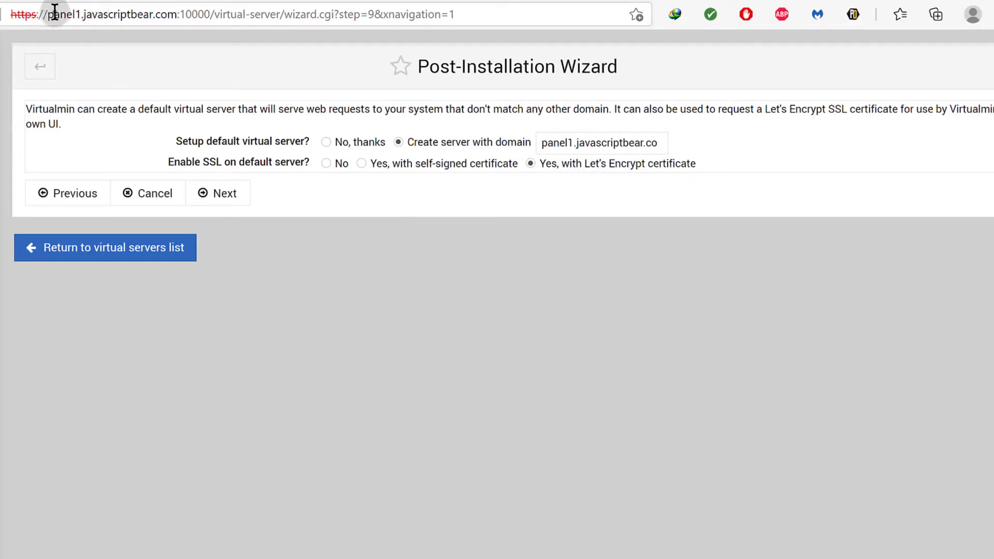
Create the default virtual server panel1.javascriptbear.com with a Let's Encrypt certificate.
left_click_drag(54, 14, 177, 19)
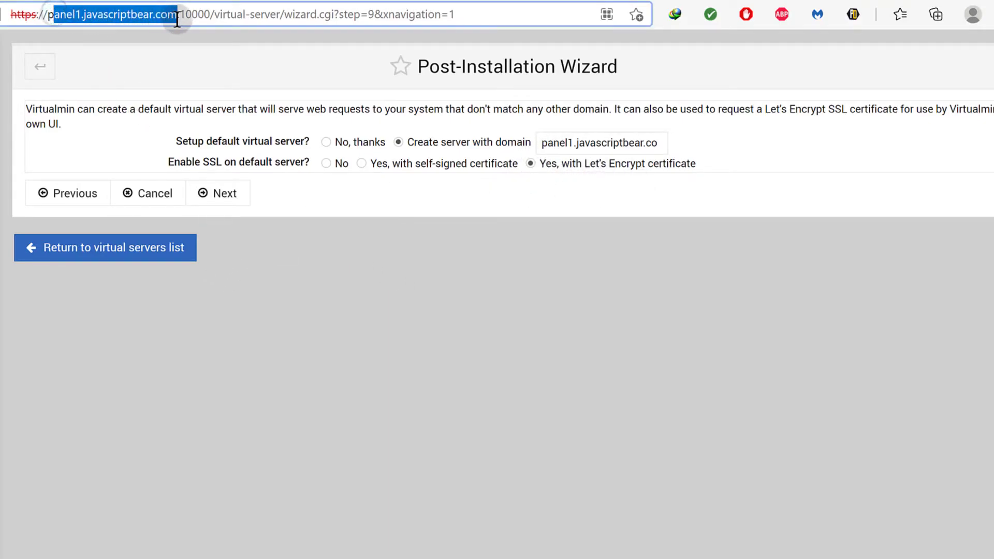
left_click(225, 197)
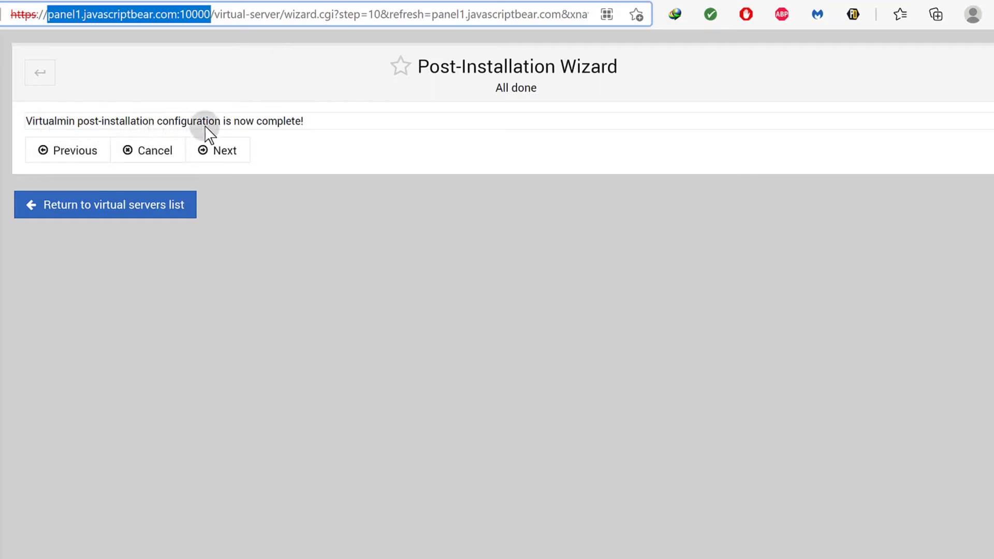
Leave the All done wizard page and re-check and refresh Virtualmin's configuration.
left_click(237, 149)
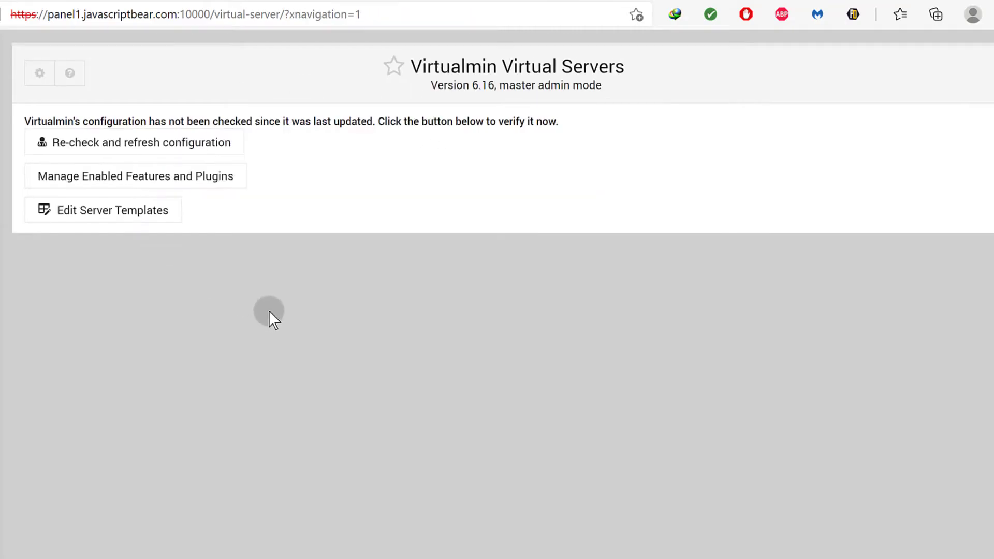
left_click(114, 148)
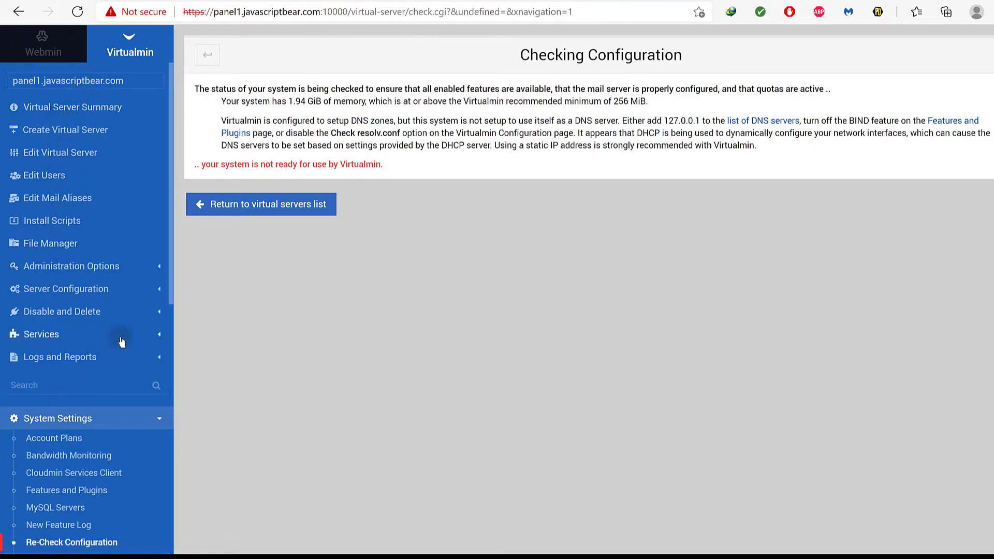
Browse the Webmin System modules list, then return to the Virtualmin menu.
left_click(77, 11)
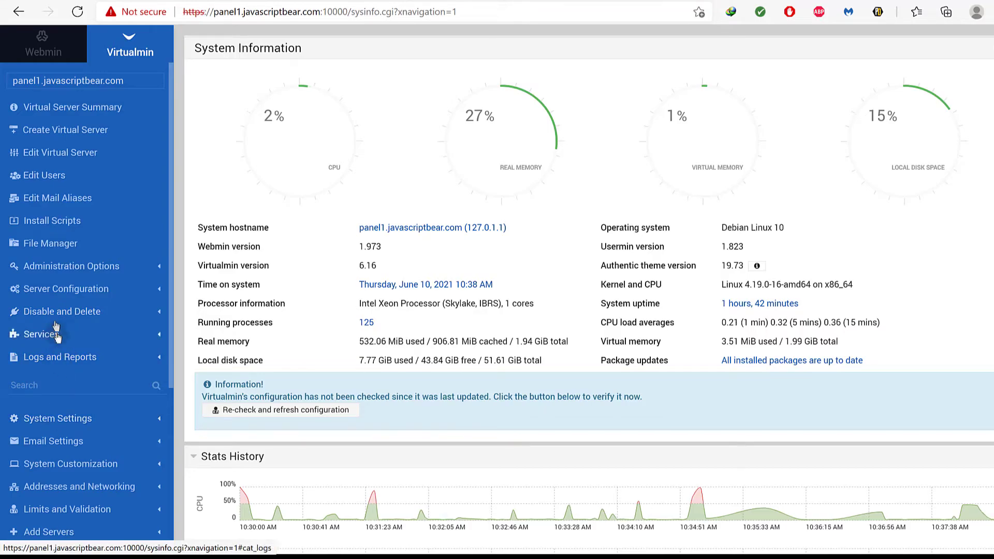
left_click(45, 56)
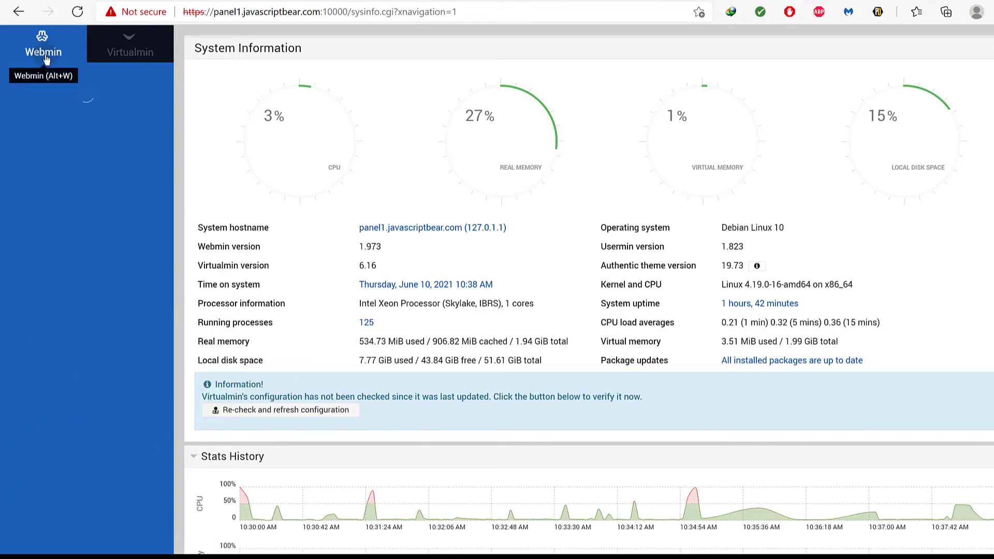
left_click(39, 136)
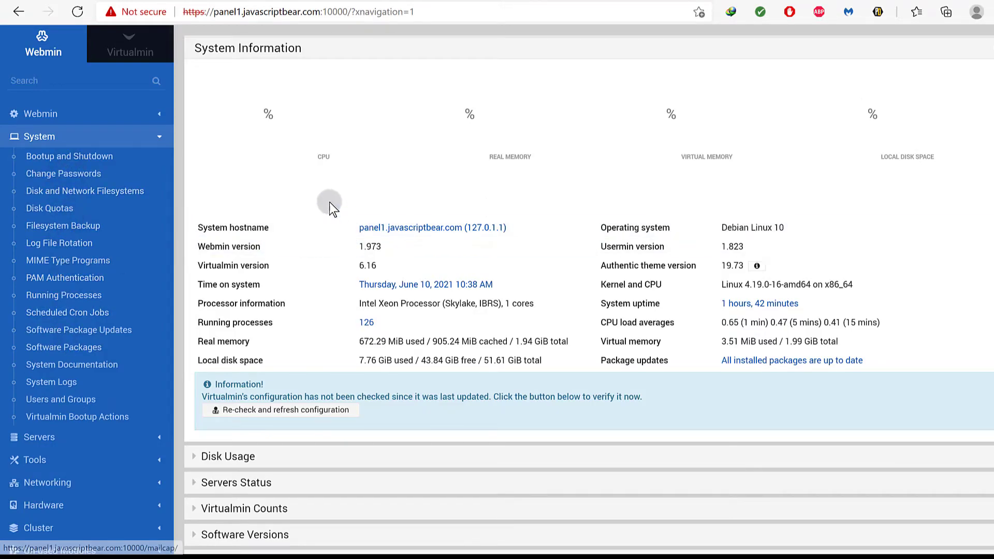
scroll(408, 201, "down", 3)
scroll(414, 250, "up", 3)
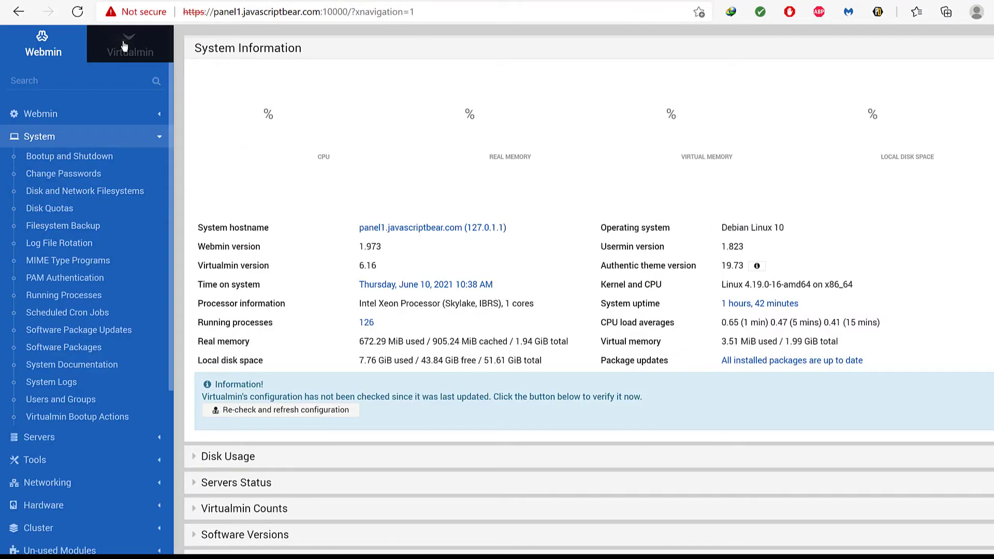
left_click(125, 47)
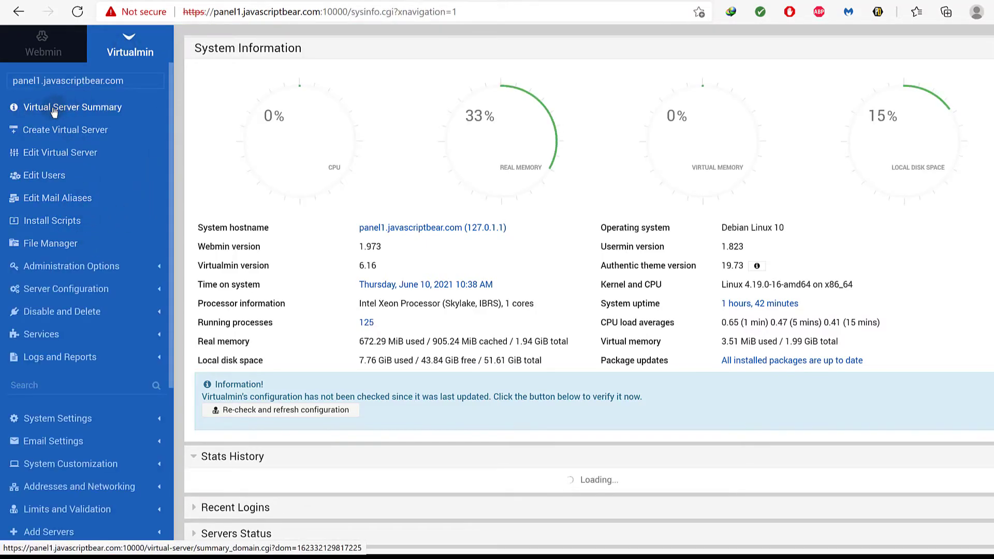
left_click(121, 55)
Expand Server Configuration for the panel1.javascriptbear.com virtual server.
left_click(397, 50)
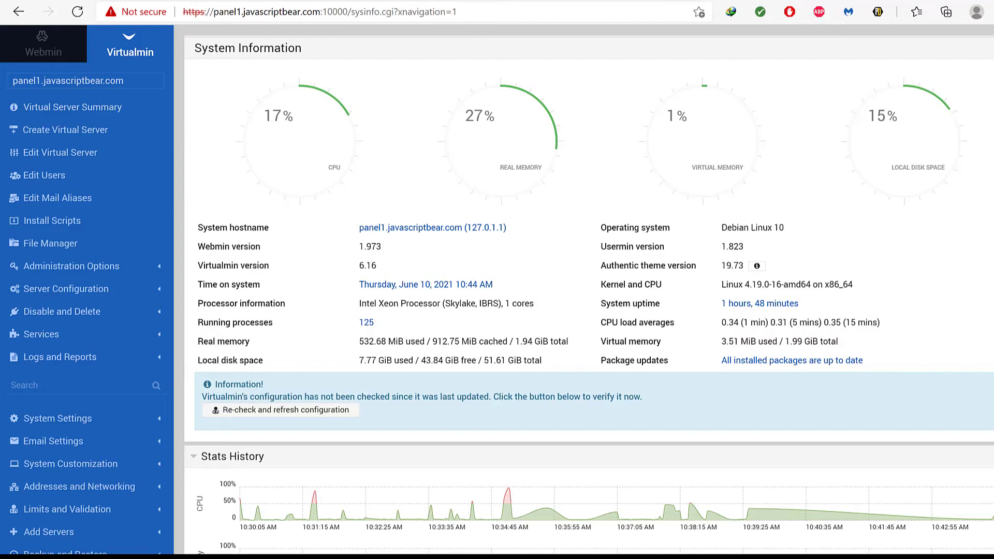
left_click(308, 114)
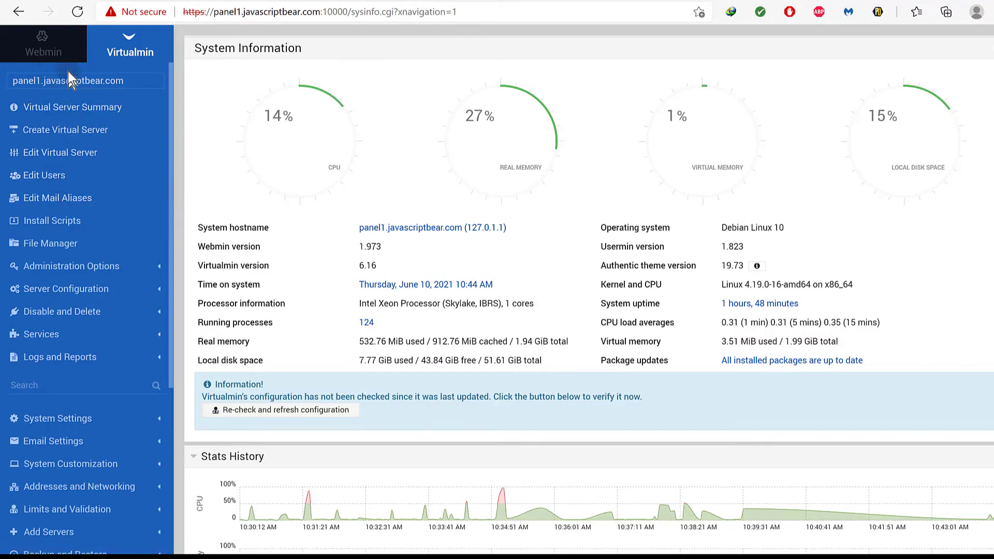
left_click(72, 108)
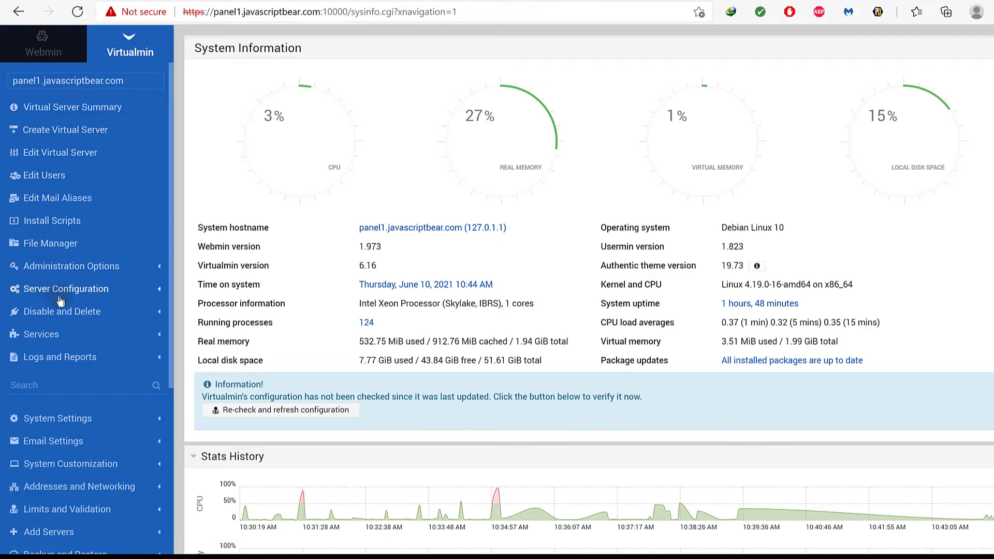
left_click(82, 288)
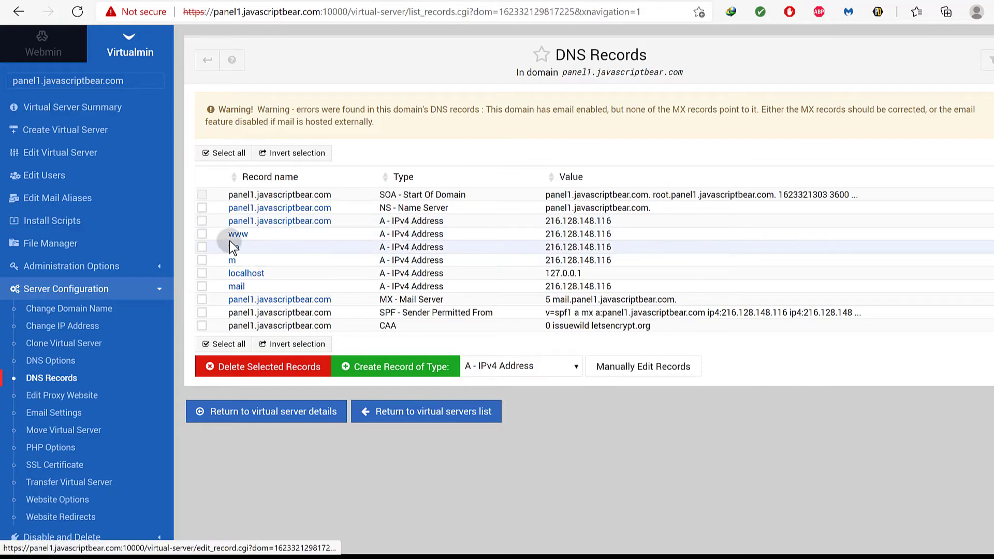
Open DNS Records and copy the MX mail server mail.panel1.javascriptbear.com.
left_click(251, 249)
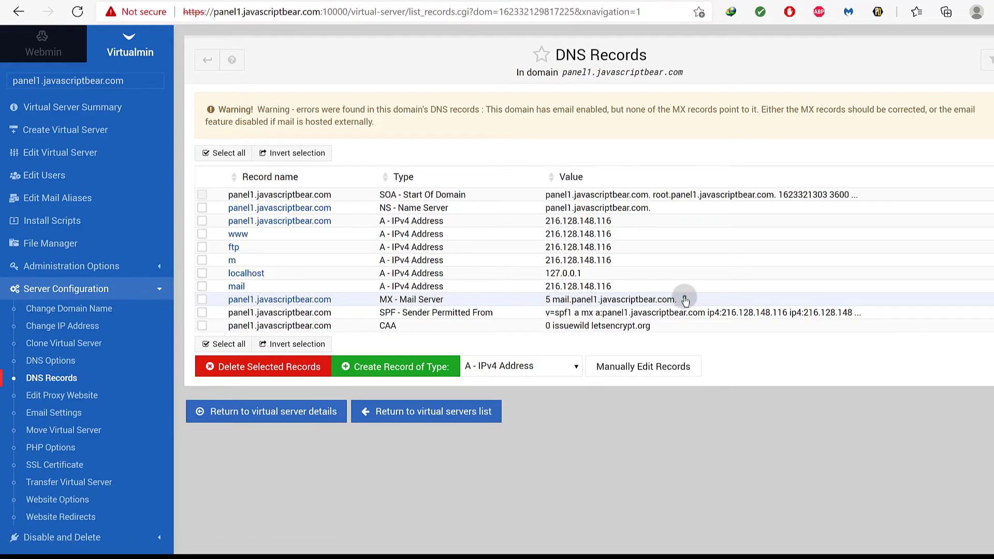
left_click_drag(665, 303, 574, 305)
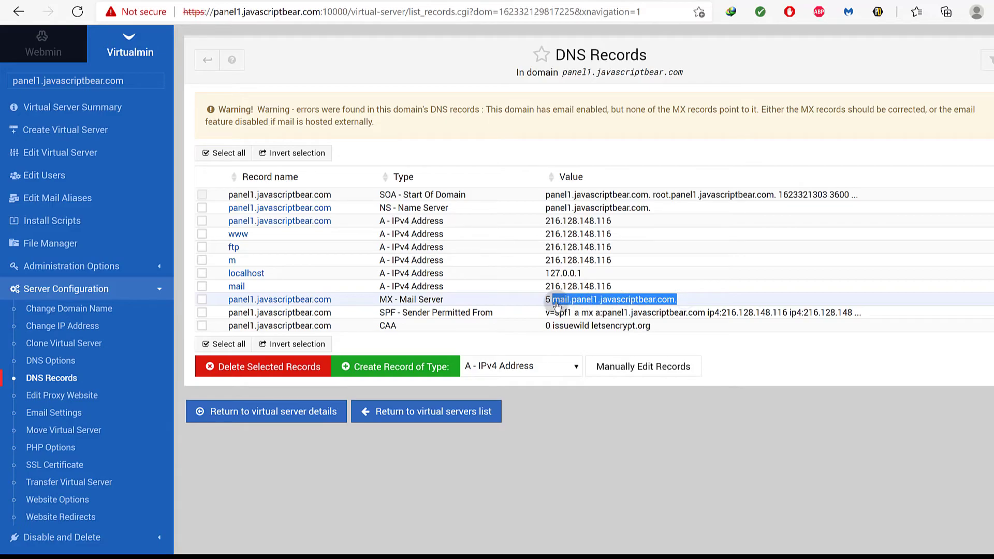
right_click(558, 305)
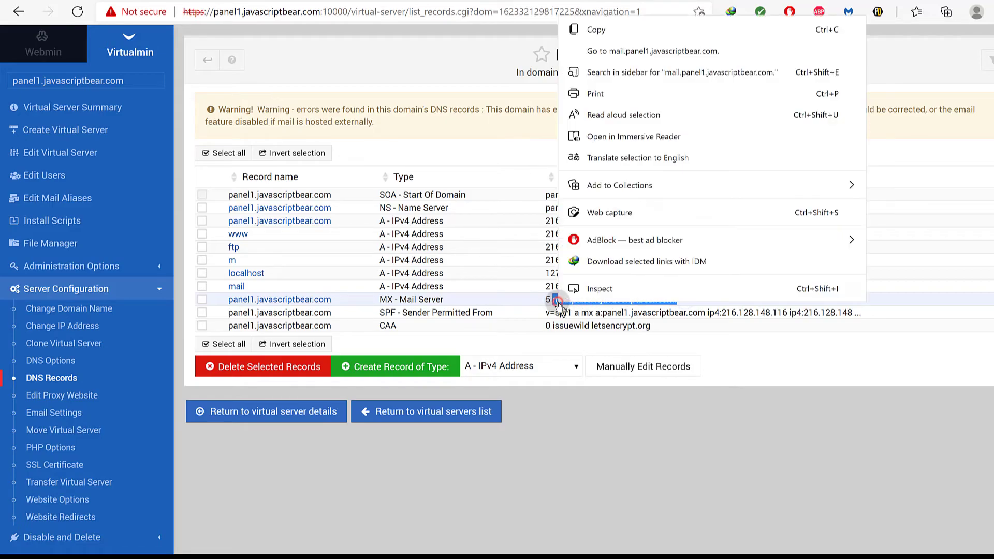
left_click(597, 30)
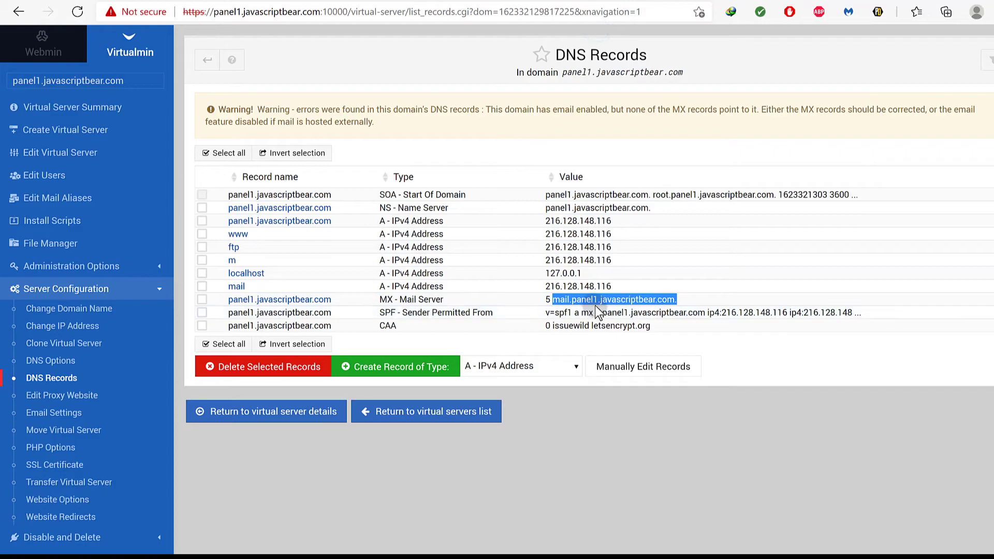
Add a Cloudflare MX record: name panel1, mail server mail.panel1.javascriptbear.com., priority 5.
key("ctrl+Tab")
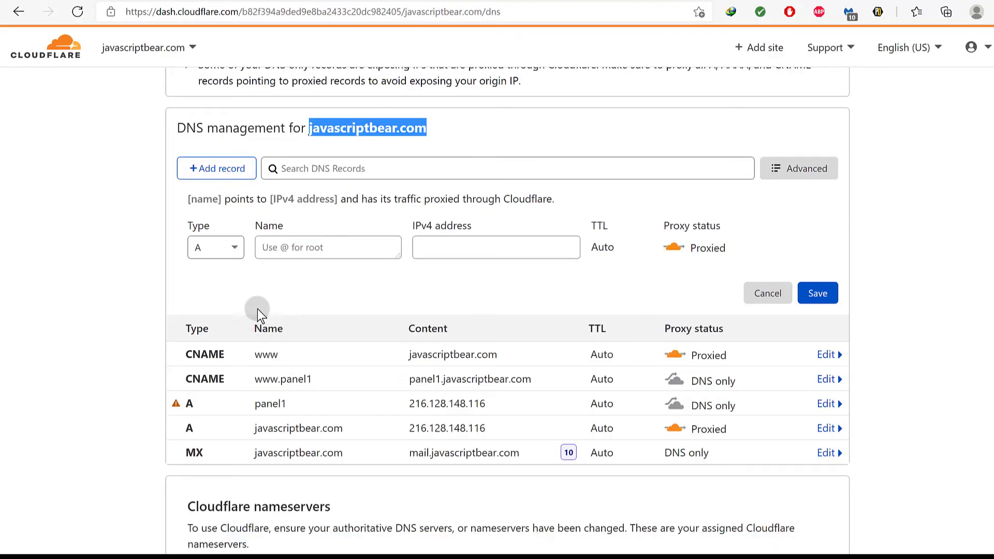
left_click(240, 251)
scroll(213, 414, "down", 1)
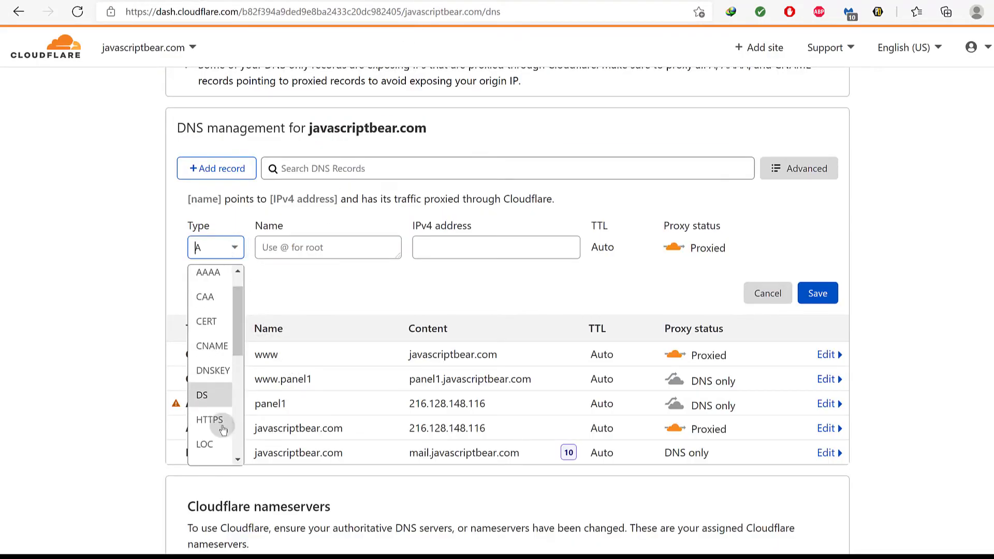
scroll(222, 429, "down", 1)
left_click(204, 408)
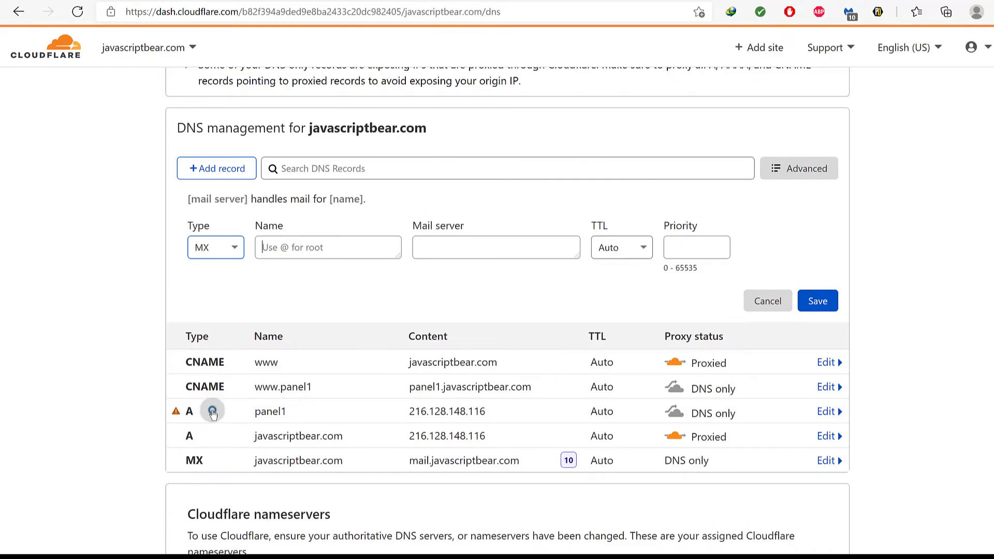
left_click(297, 246)
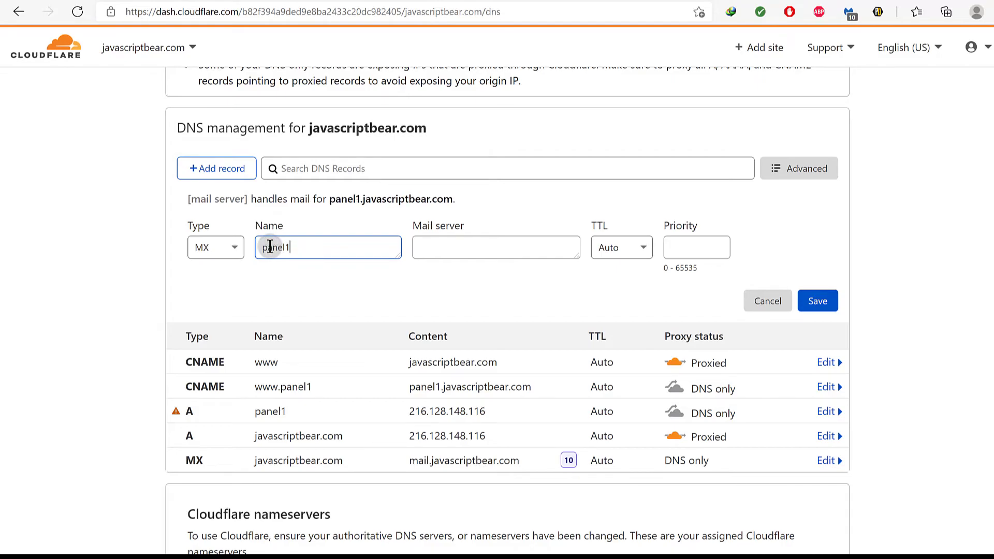
left_click(437, 247)
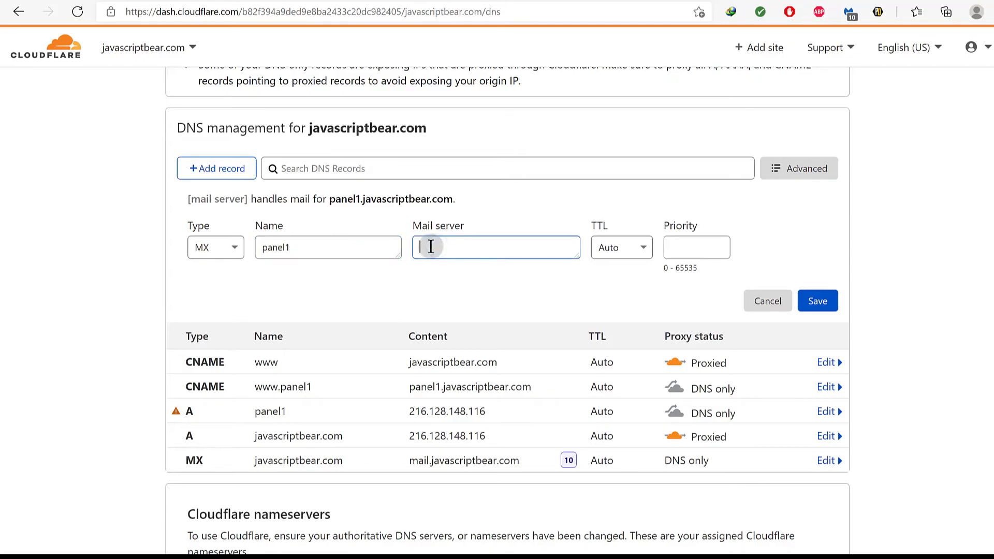
right_click(430, 247)
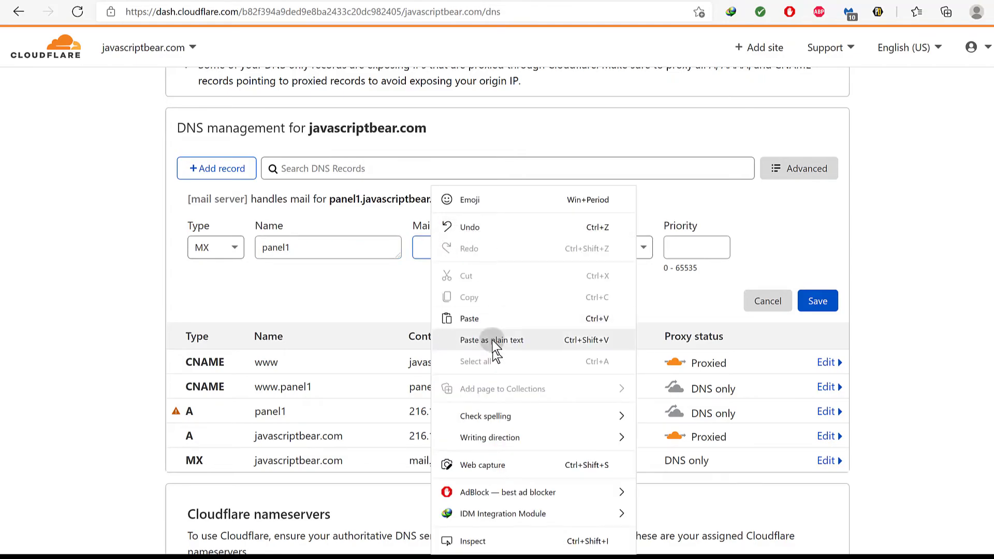
left_click(476, 325)
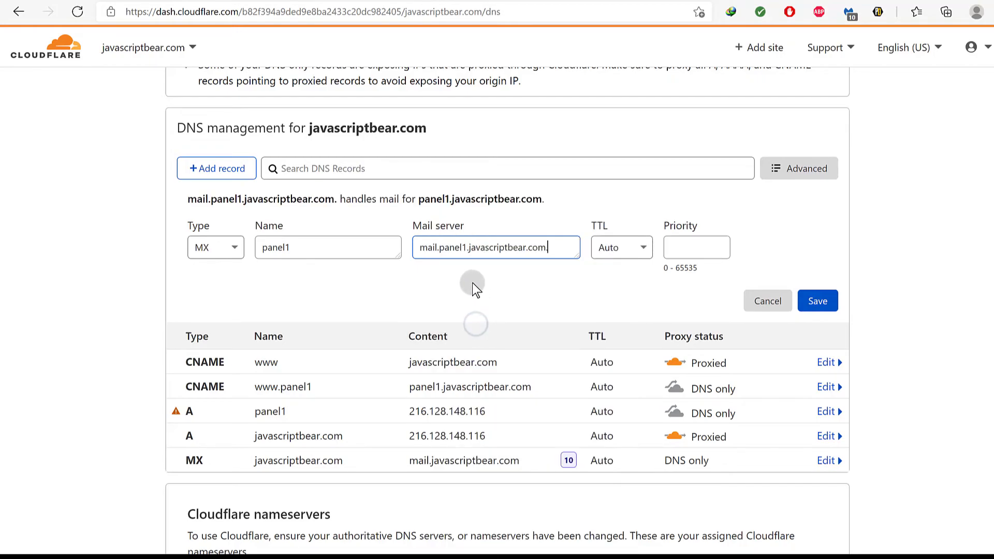
type(".")
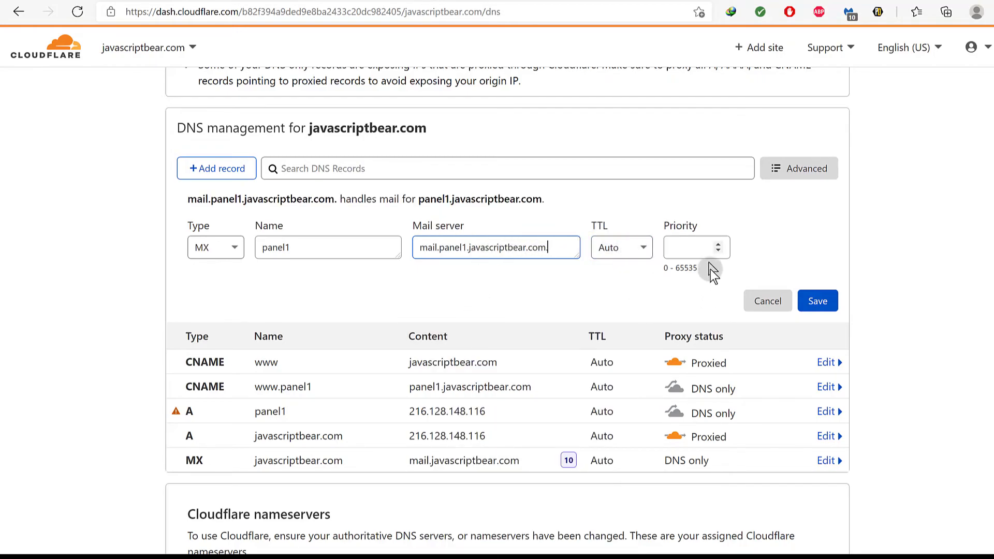
left_click(695, 246)
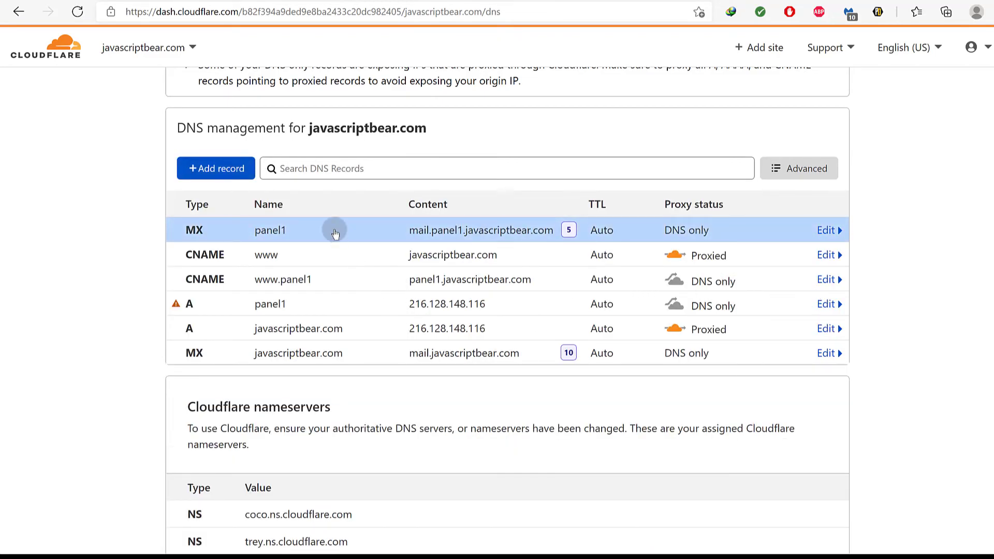
scroll(561, 259, "up", 2)
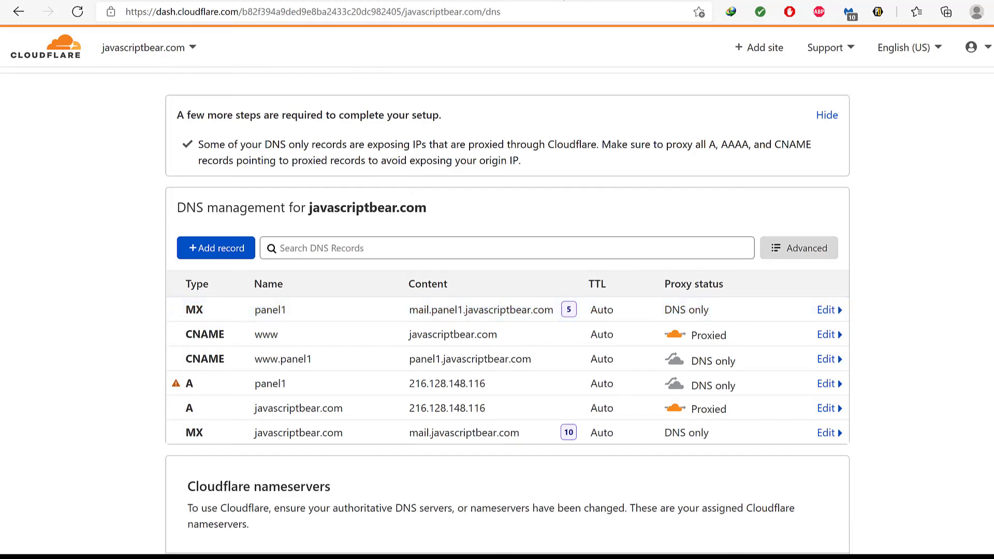
Check Cloudflare's available record types, then return to Virtualmin's DNS Records page.
key("ctrl+Tab")
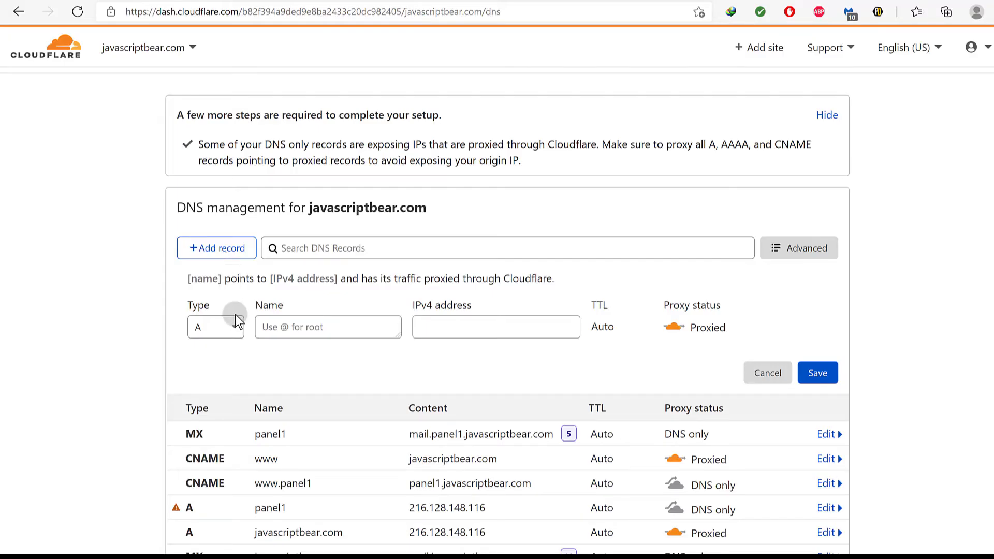
left_click(235, 315)
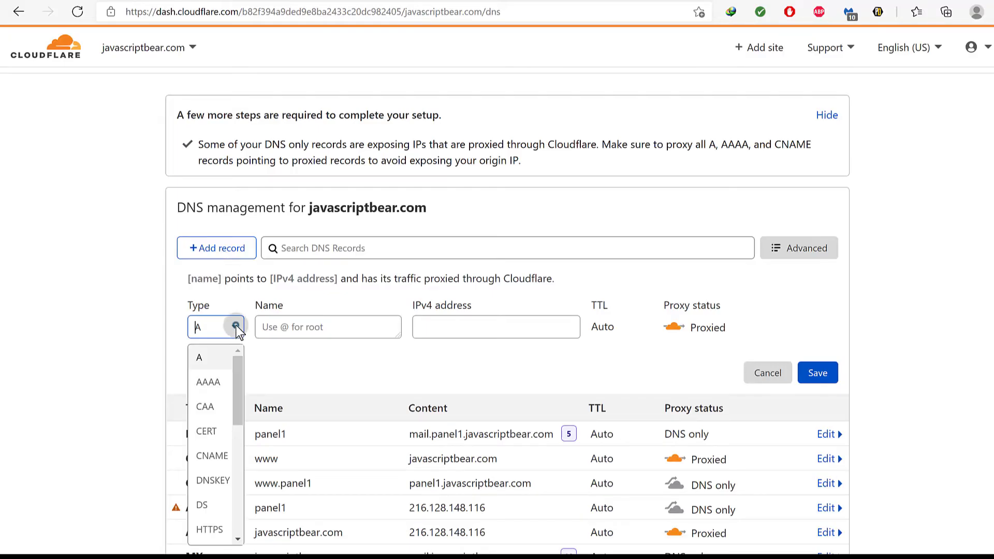
scroll(204, 441, "down", 5)
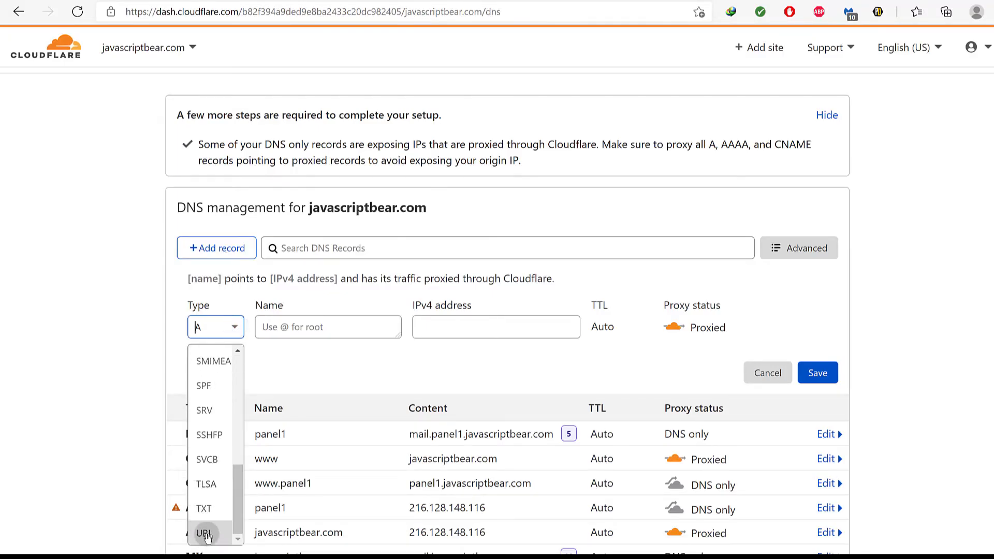
left_click(231, 326)
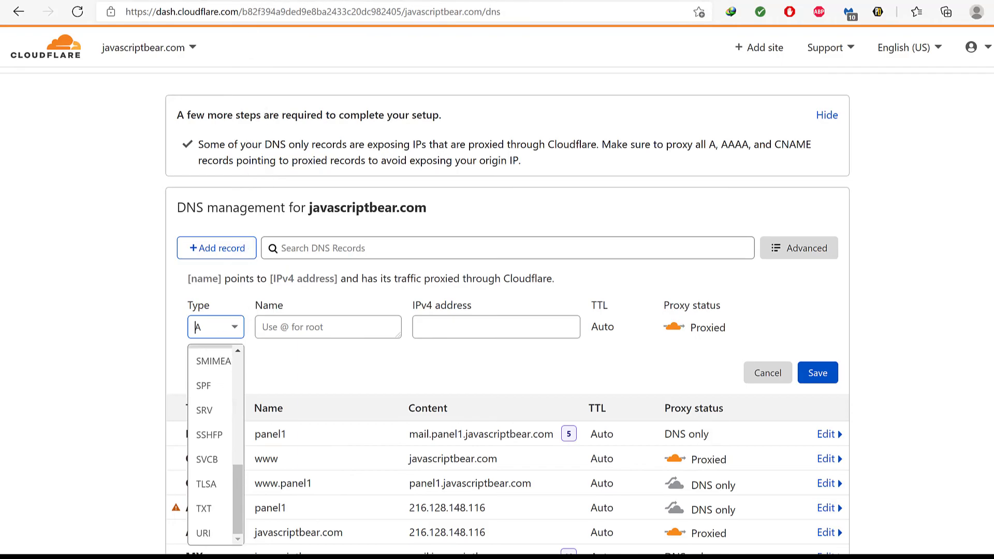
key("ctrl+Tab")
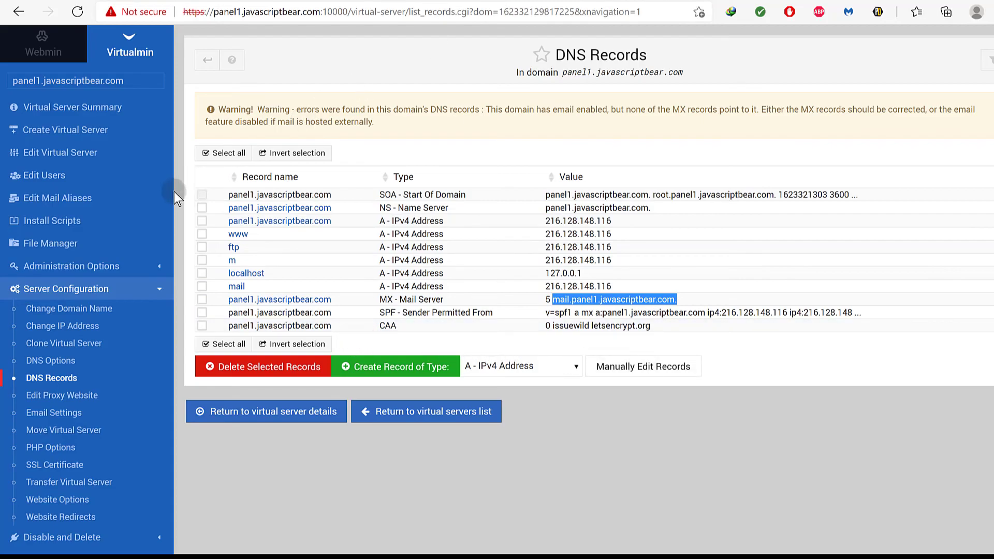
Open Edit Virtual Server for panel1.javascriptbear.com and review its enabled features.
left_click(269, 72)
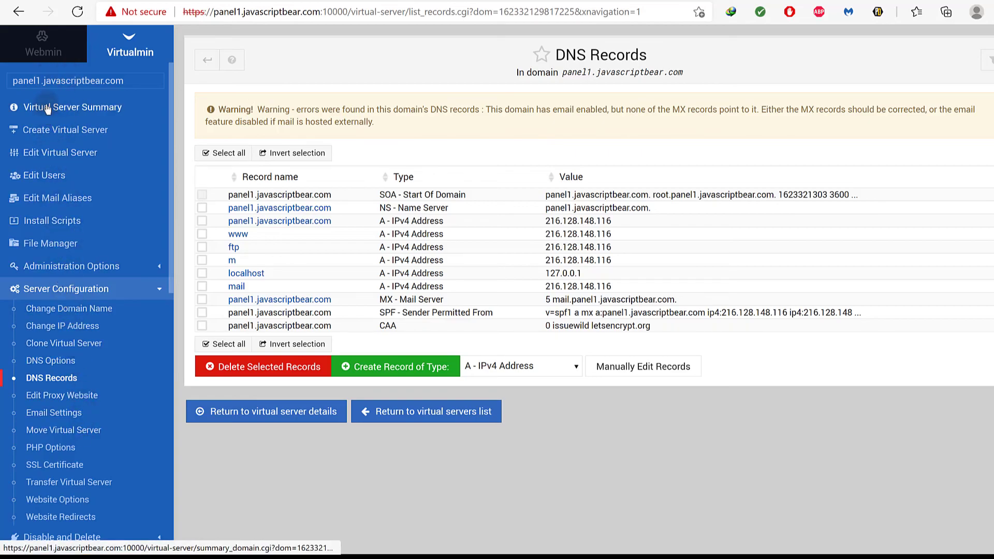
left_click(56, 154)
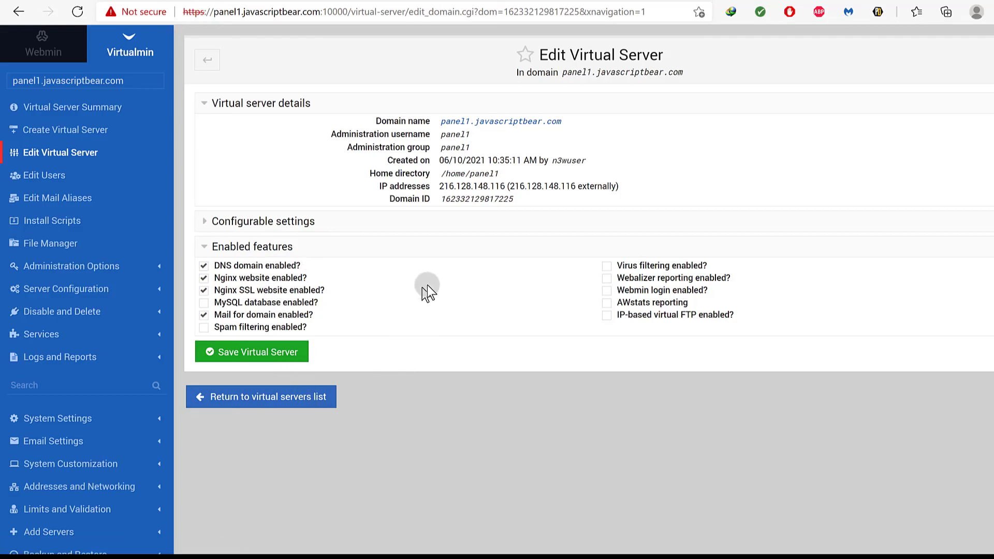
left_click(454, 129)
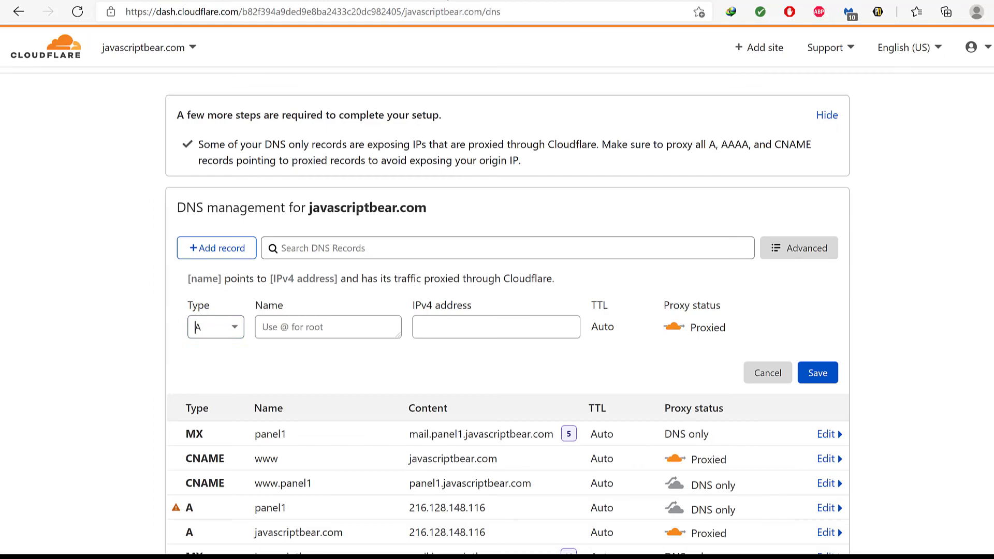